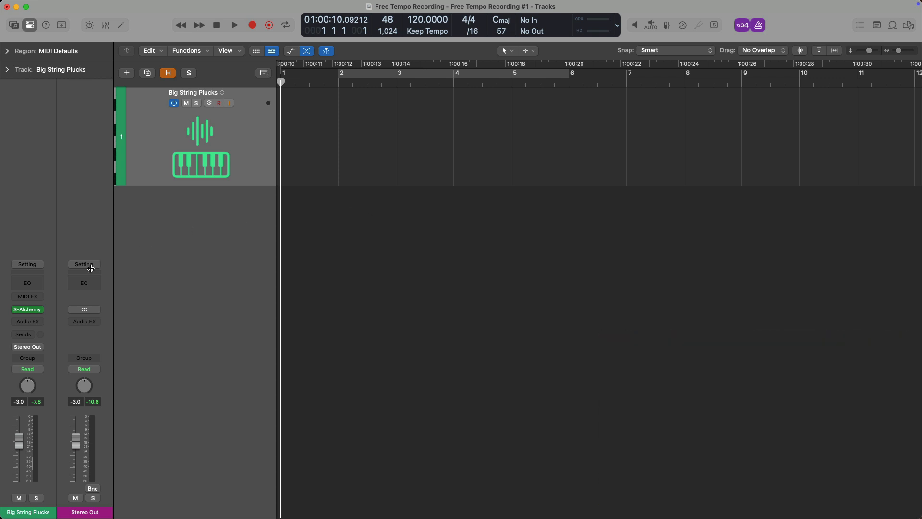
# Step: Examine the Sample Alchemy instrument on the Big String Plucks track and its Plucked presets, then close it
pyautogui.click(29, 312)
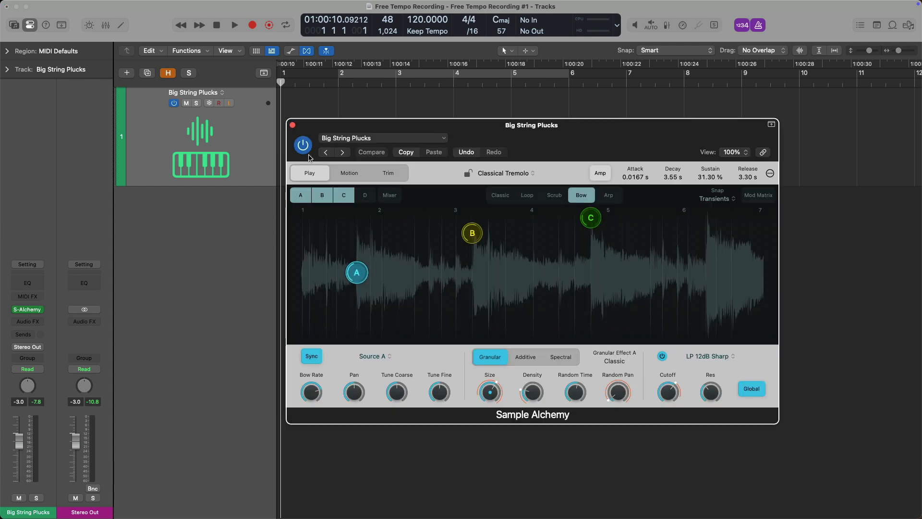
pyautogui.click(365, 137)
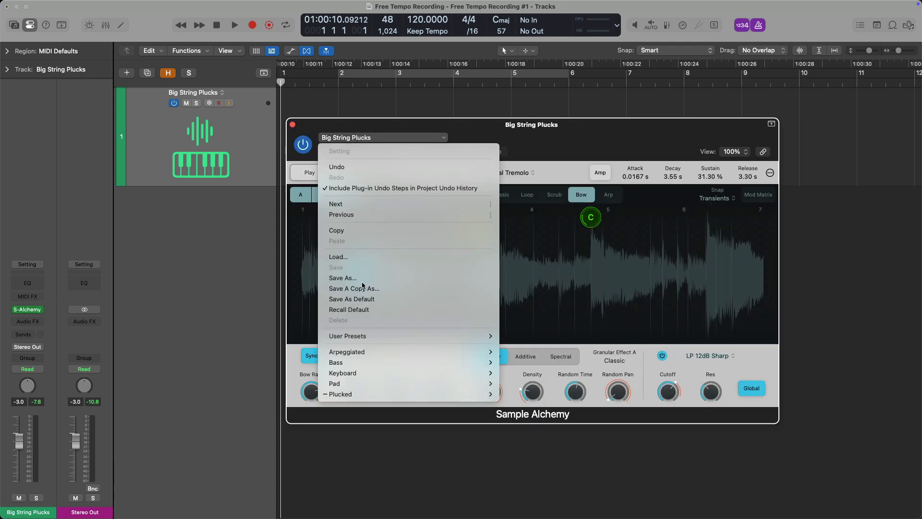
pyautogui.moveTo(378, 394)
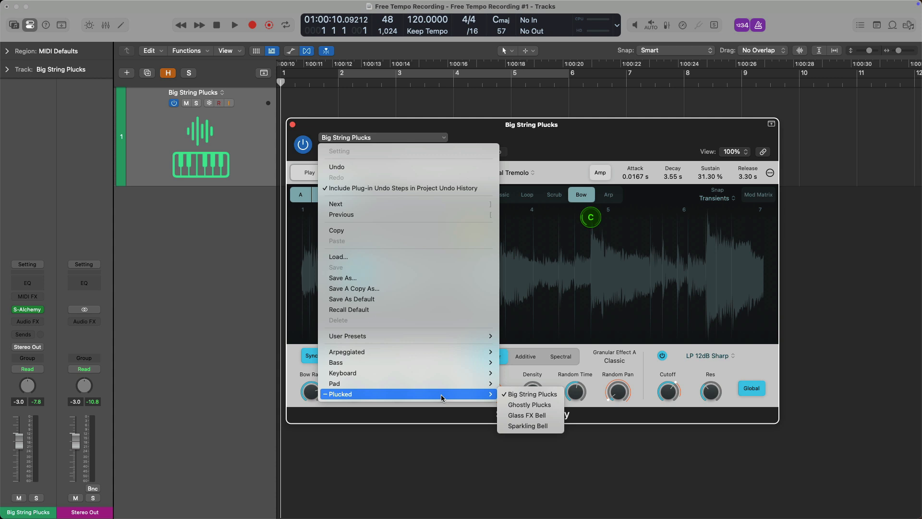
pyautogui.click(539, 155)
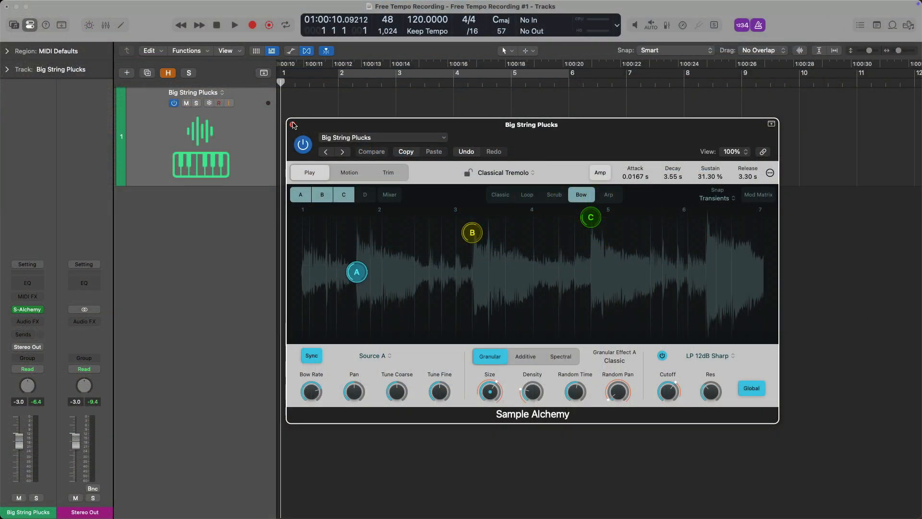
pyautogui.click(293, 125)
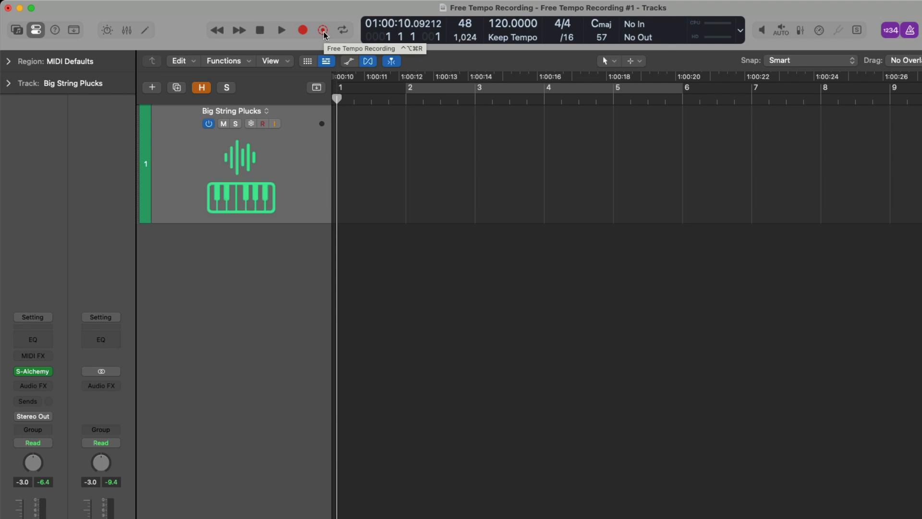
# Step: Customize the control bar to show the Free Tempo Recording transport function
pyautogui.rightClick(194, 38)
pyautogui.click(210, 44)
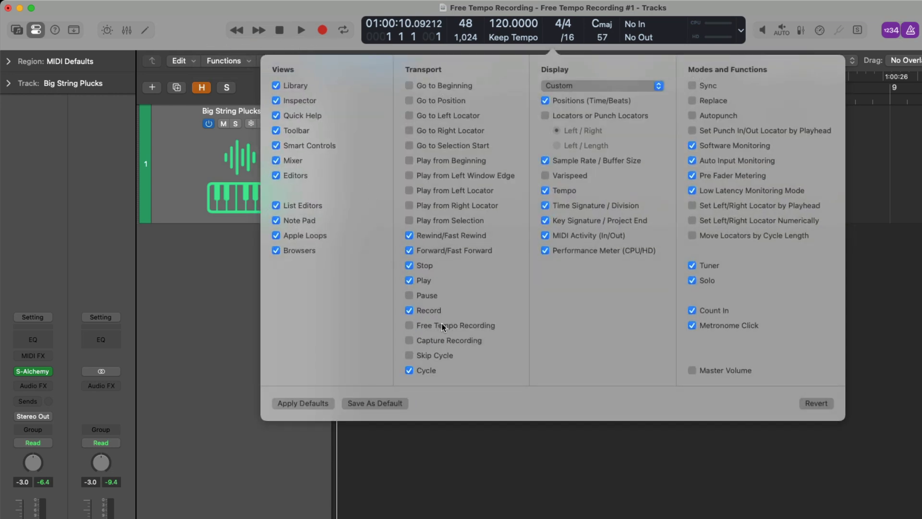
pyautogui.click(365, 42)
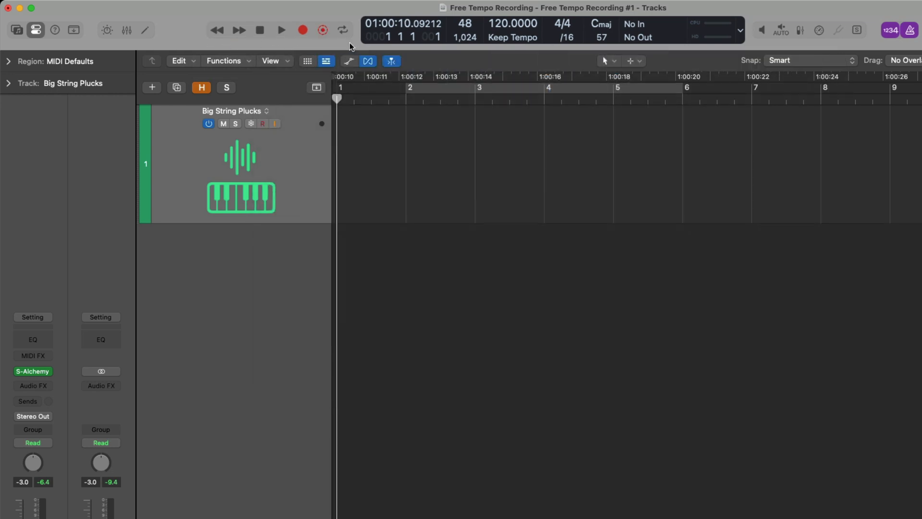
# Step: Make a Free Tempo Recording on the Big String Plucks track and apply the region tempo to the project
pyautogui.click(324, 32)
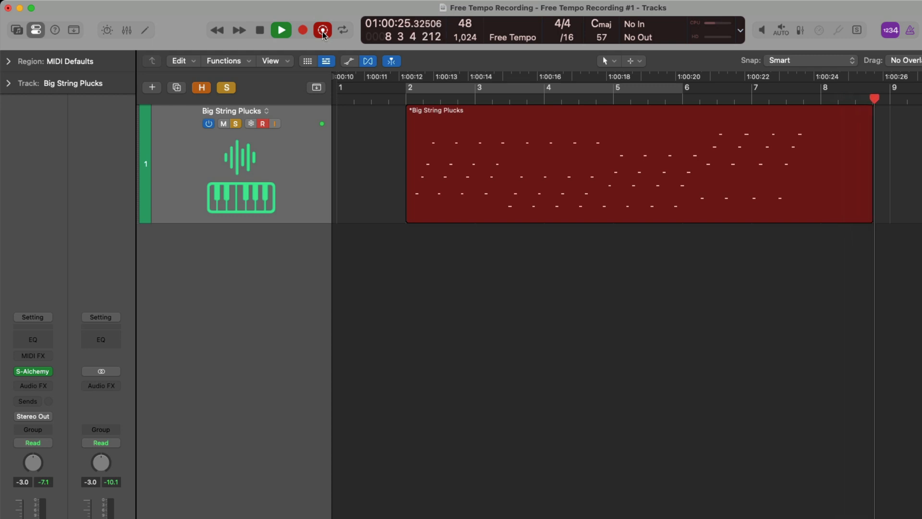
pyautogui.click(323, 31)
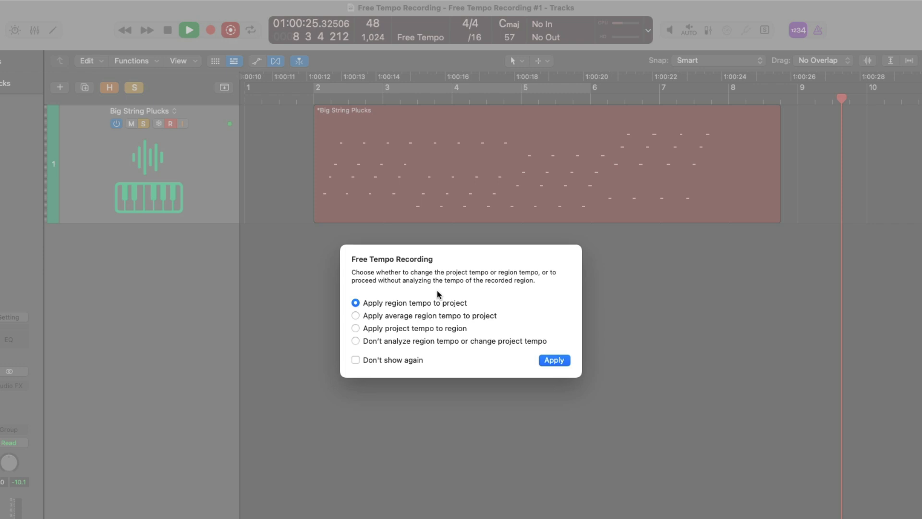
pyautogui.click(546, 360)
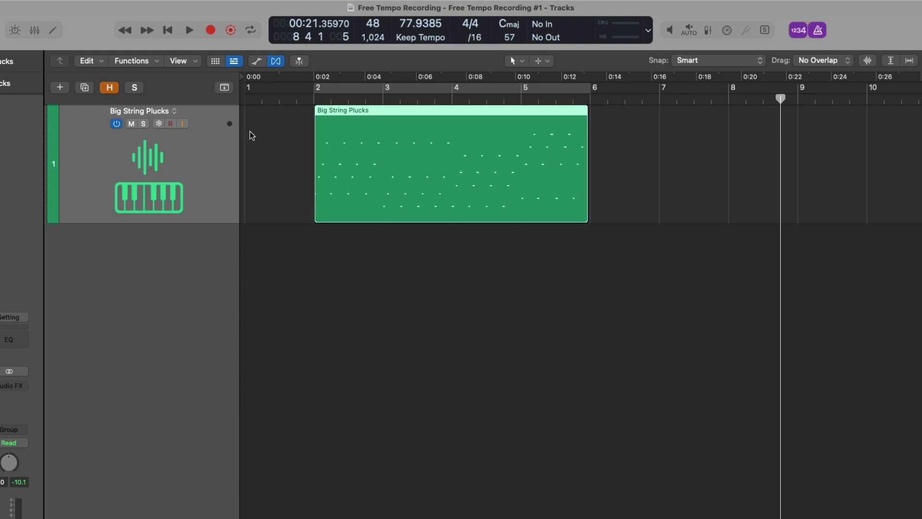
# Step: Reveal the global tracks, briefly adding the Movie track and removing it again
pyautogui.click(224, 87)
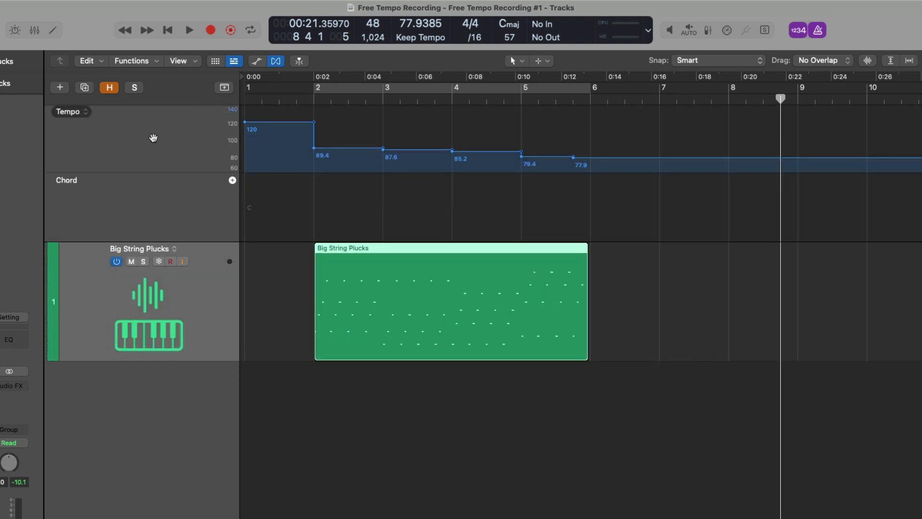
pyautogui.rightClick(113, 125)
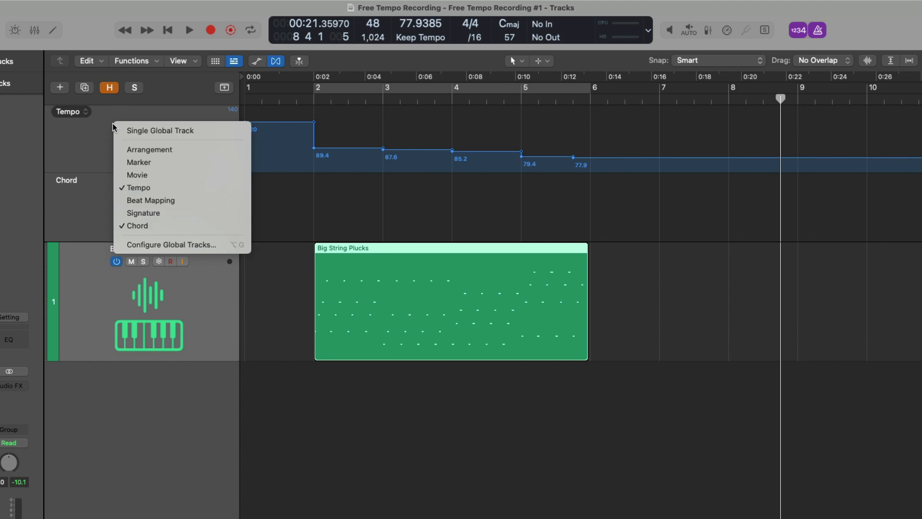
pyautogui.click(137, 174)
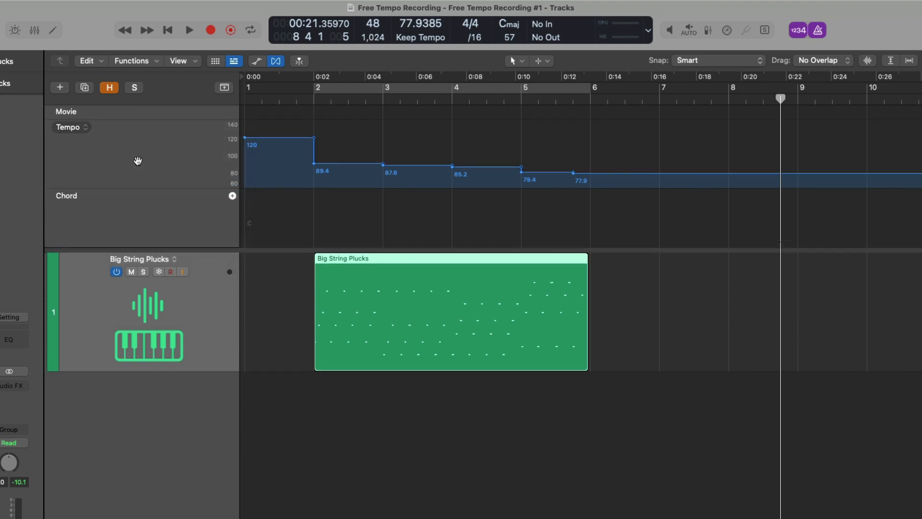
pyautogui.rightClick(140, 112)
pyautogui.click(148, 163)
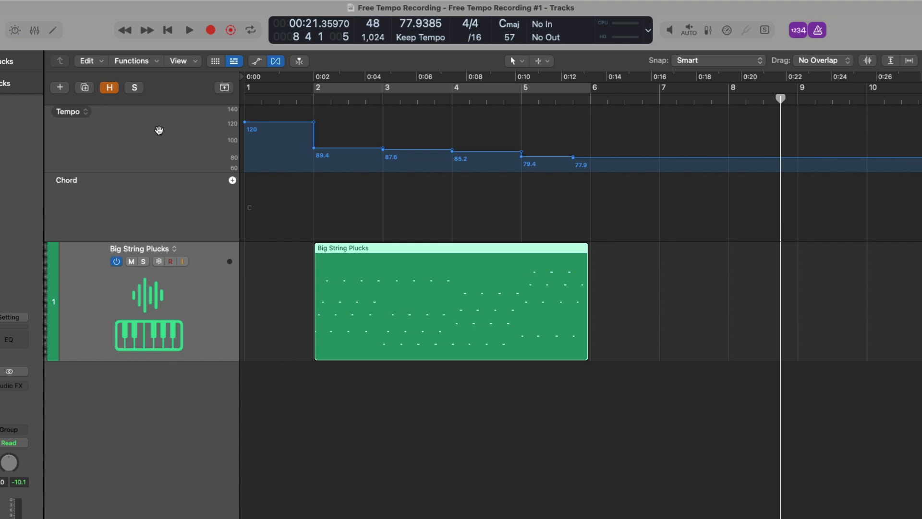
# Step: Play the recorded Big String Plucks region from bar 2 to check it against the tempo map
pyautogui.click(313, 98)
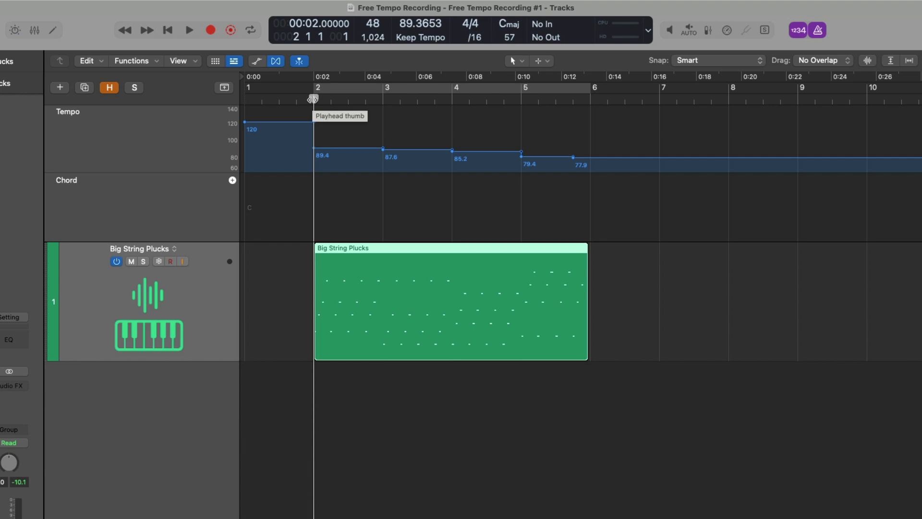
pyautogui.press('space')
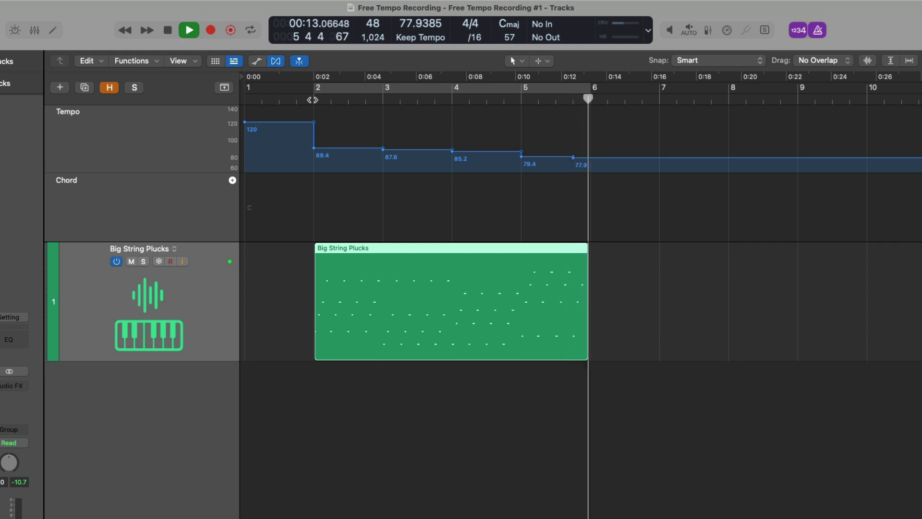
pyautogui.press('space')
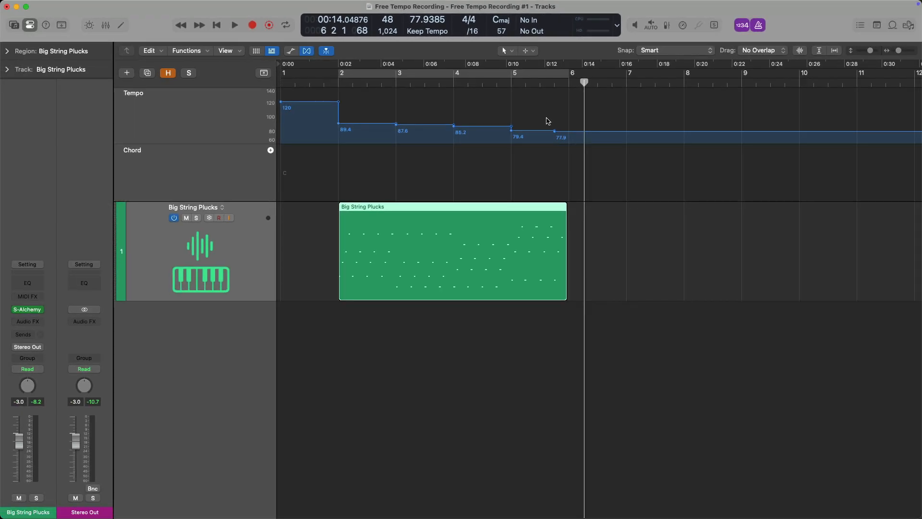
# Step: Create a Synthpop Drummer Session Player track starting at bar 2 and trim its region to end at bar 6
pyautogui.click(338, 84)
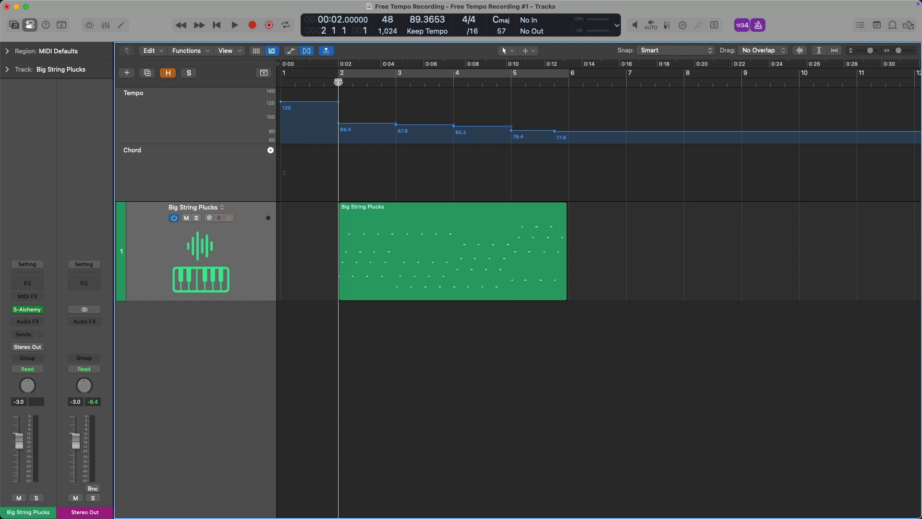
pyautogui.press('alt+super+n')
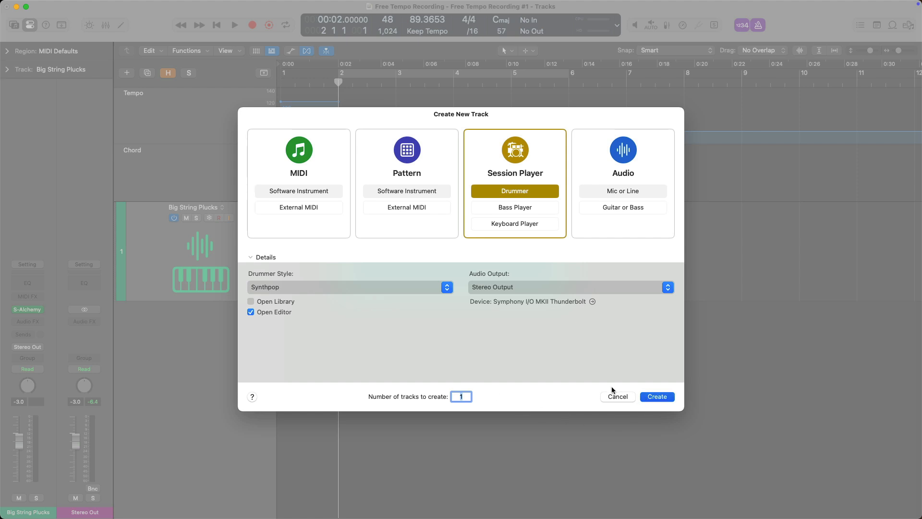
pyautogui.press('Return')
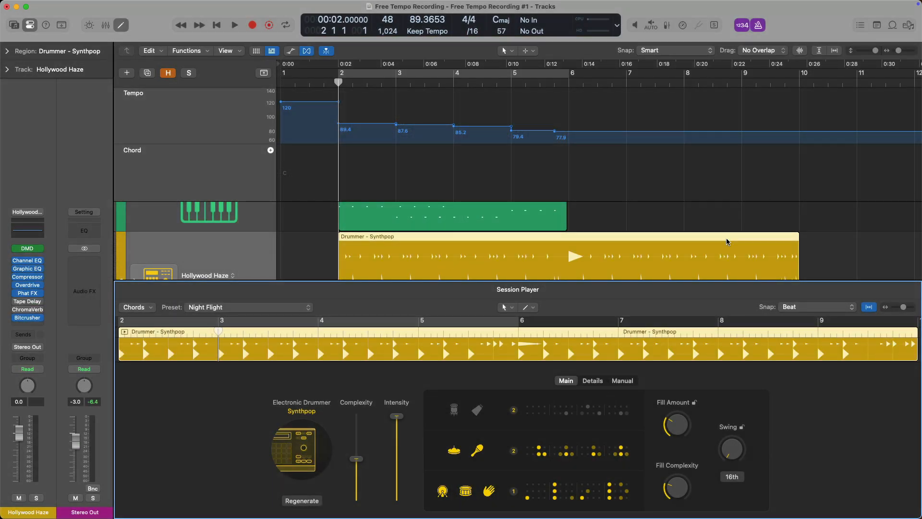
pyautogui.press('e')
pyautogui.moveTo(799, 352); pyautogui.dragTo(568, 359)
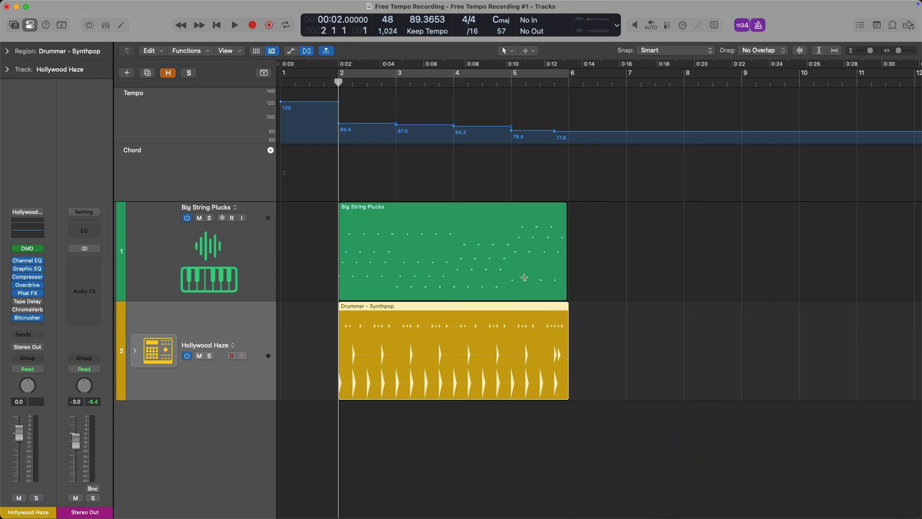
# Step: Play the Big String Plucks and Drummer regions together, then return the playhead to bar 2
pyautogui.press('space')
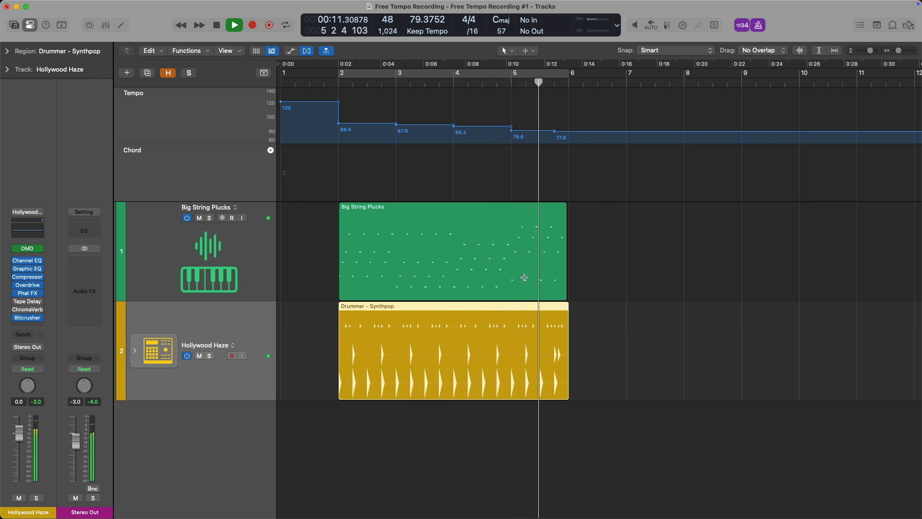
pyautogui.press('space')
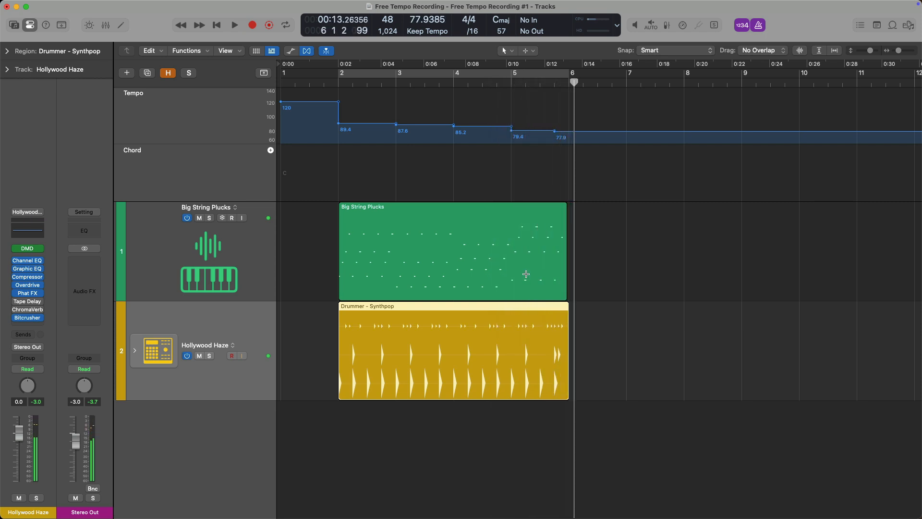
pyautogui.click(339, 84)
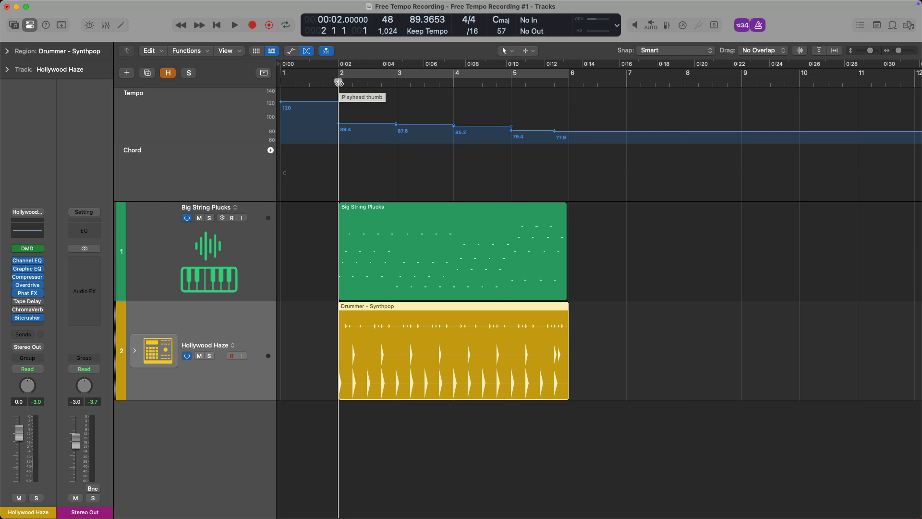
# Step: Try raising the tempo at bar 3 to about 125.6 BPM, play that passage, and undo the tempo change
pyautogui.moveTo(415, 123); pyautogui.dragTo(416, 100)
pyautogui.click(378, 84)
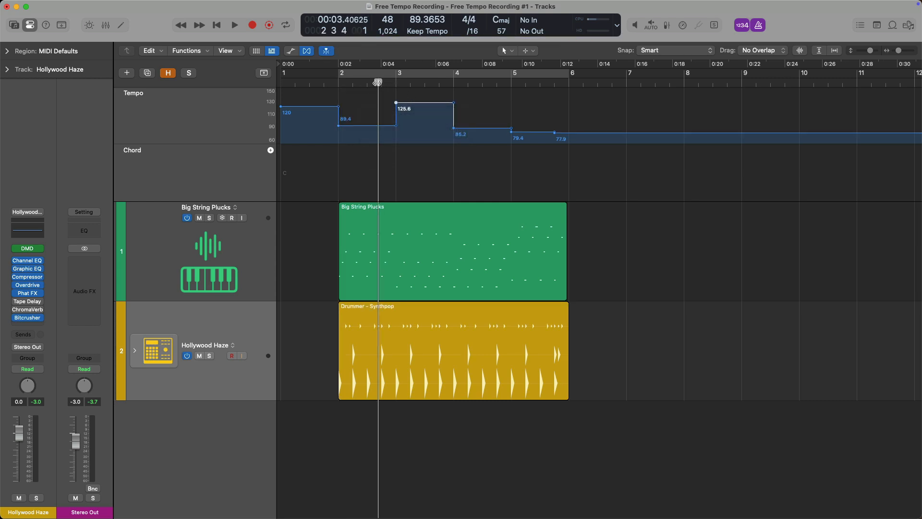
pyautogui.press('space')
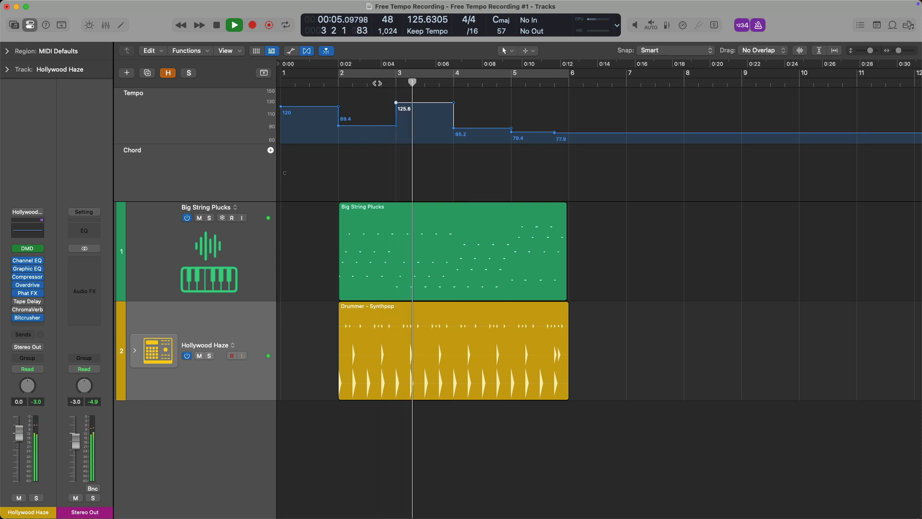
pyautogui.press('space')
pyautogui.press('super+z')
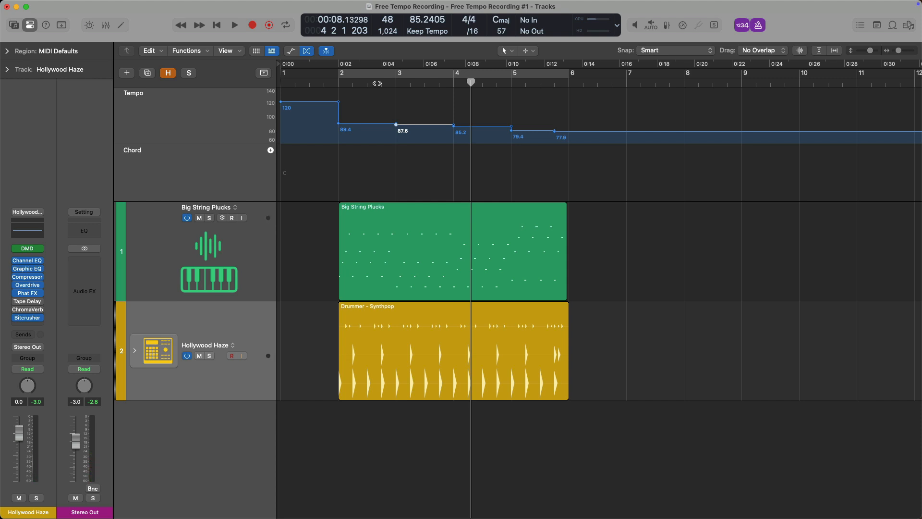
# Step: Add a chord region at bar 2 in the Chord track and select the Big String Plucks track for MIDI input
pyautogui.click(338, 84)
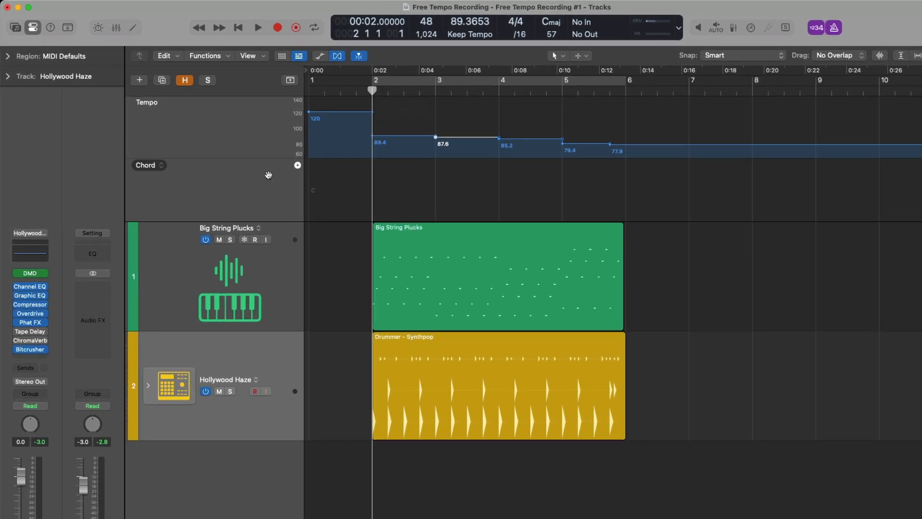
pyautogui.click(298, 166)
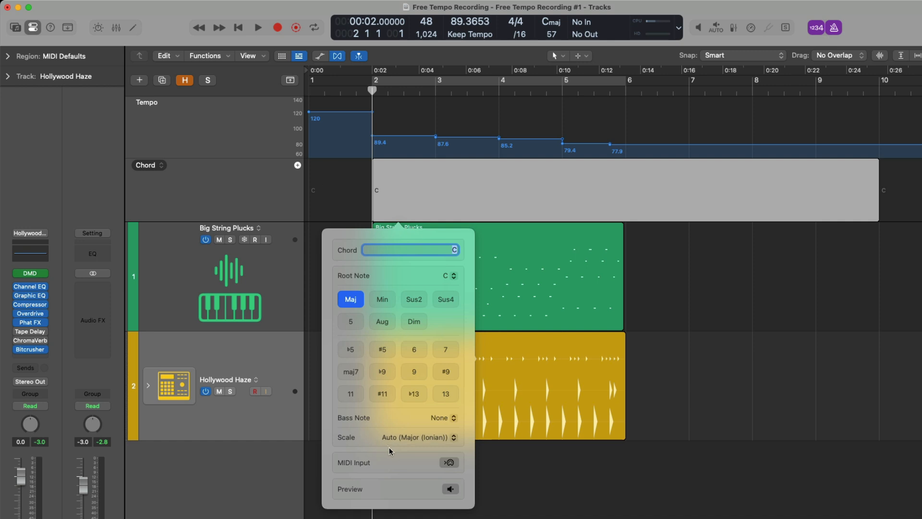
pyautogui.click(442, 463)
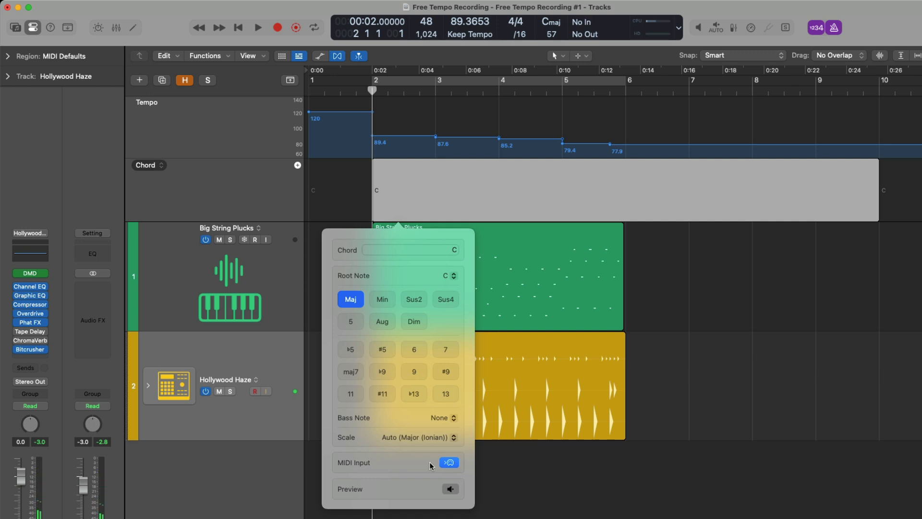
pyautogui.press('Up')
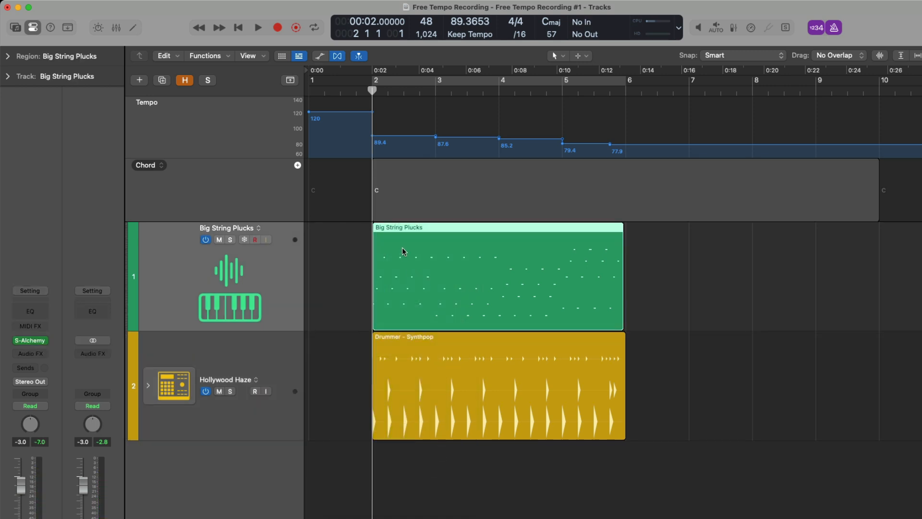
# Step: Enable MIDI input for the chord at bar 2 and enter C, Am, Dm and Bm#5 across bars 2 to 5
pyautogui.doubleClick(388, 195)
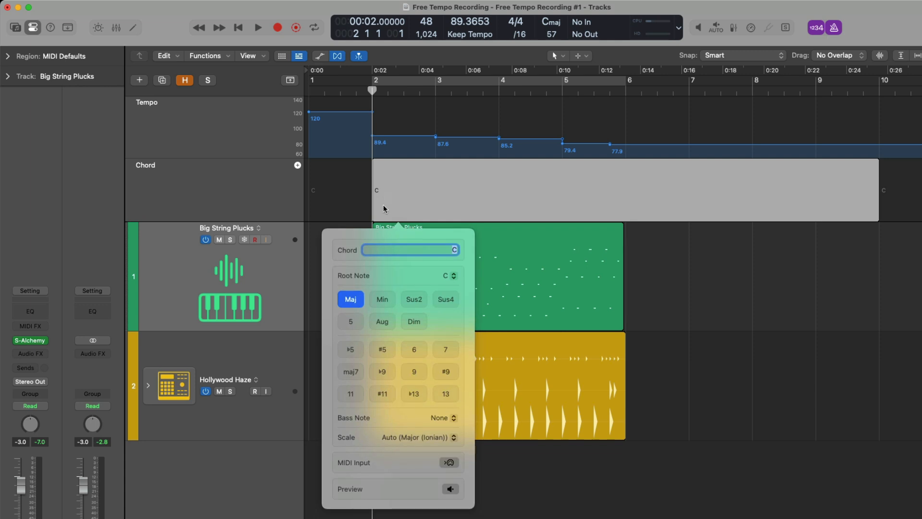
pyautogui.click(449, 462)
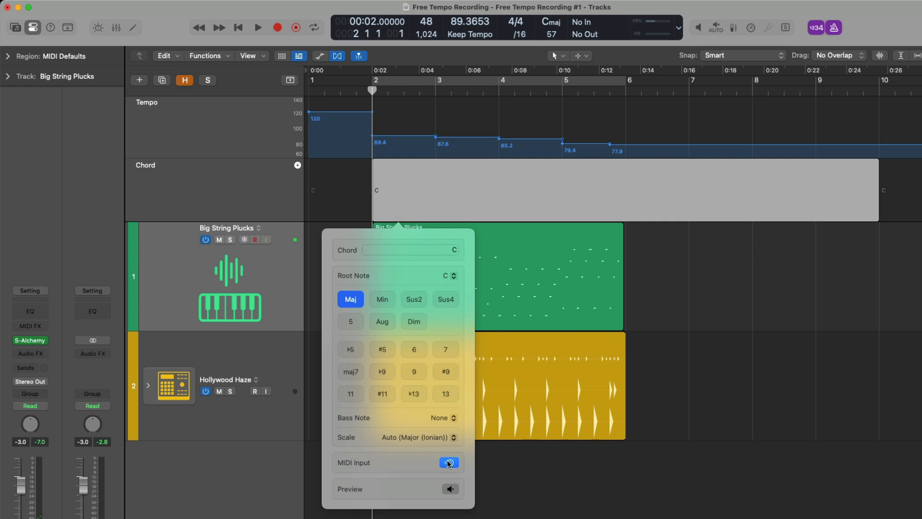
pyautogui.press('Tab')
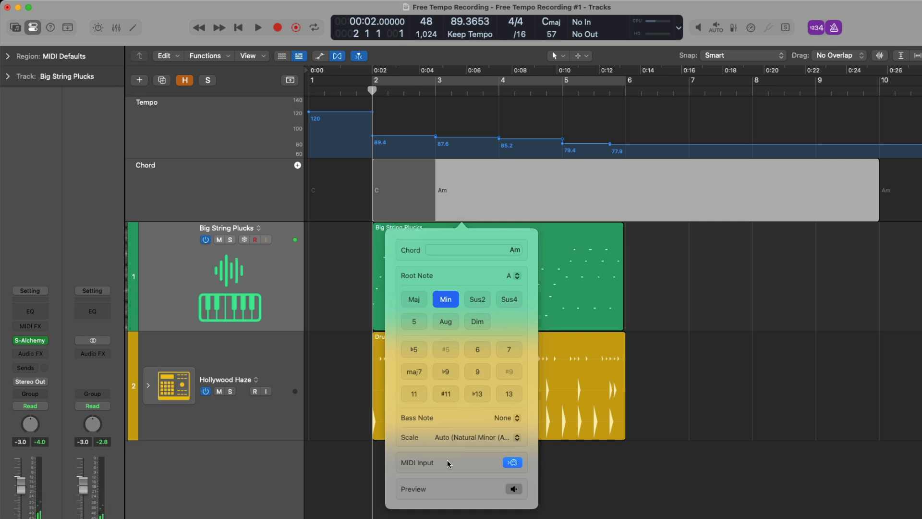
pyautogui.press('Tab')
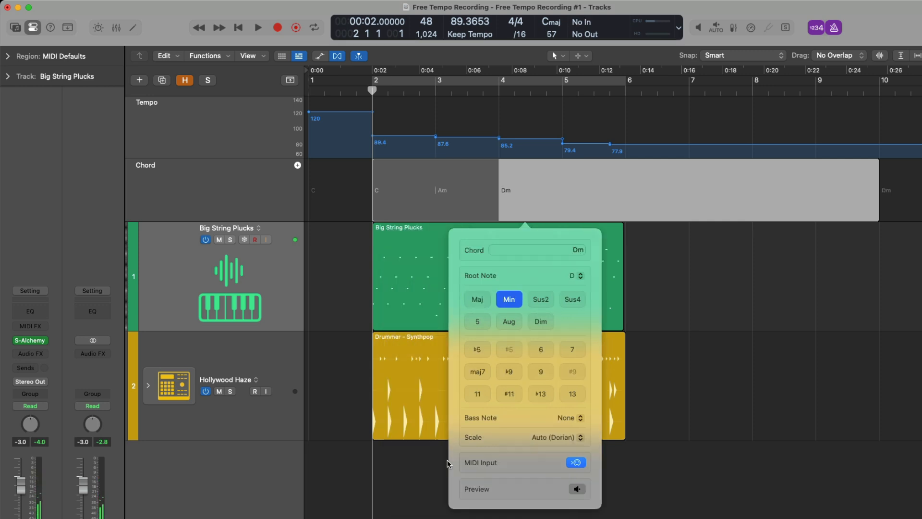
pyautogui.press('Tab')
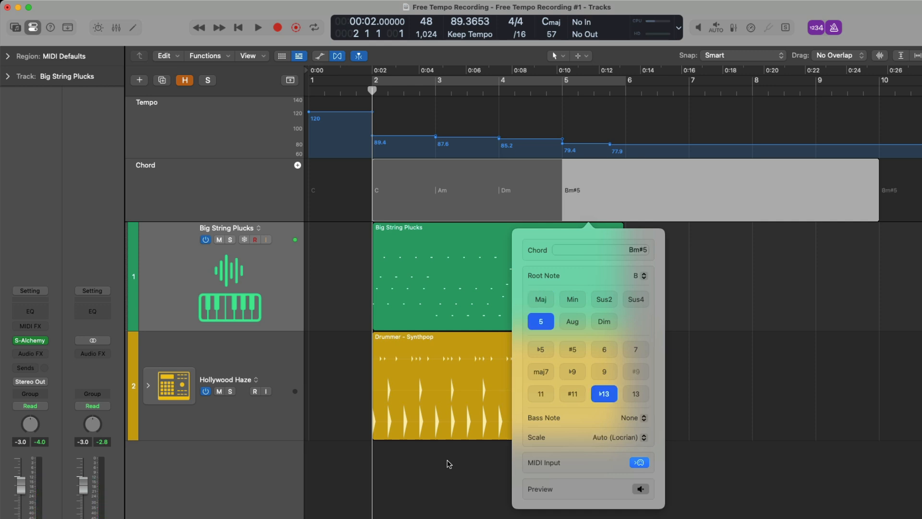
# Step: Change the bar 5 chord to G and trim the chord region to end at bar 6
pyautogui.click(623, 249)
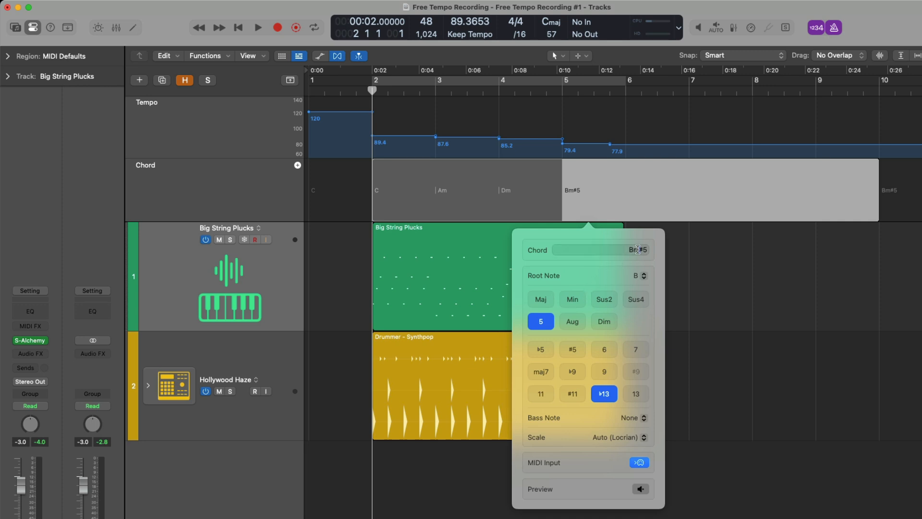
pyautogui.write('G')
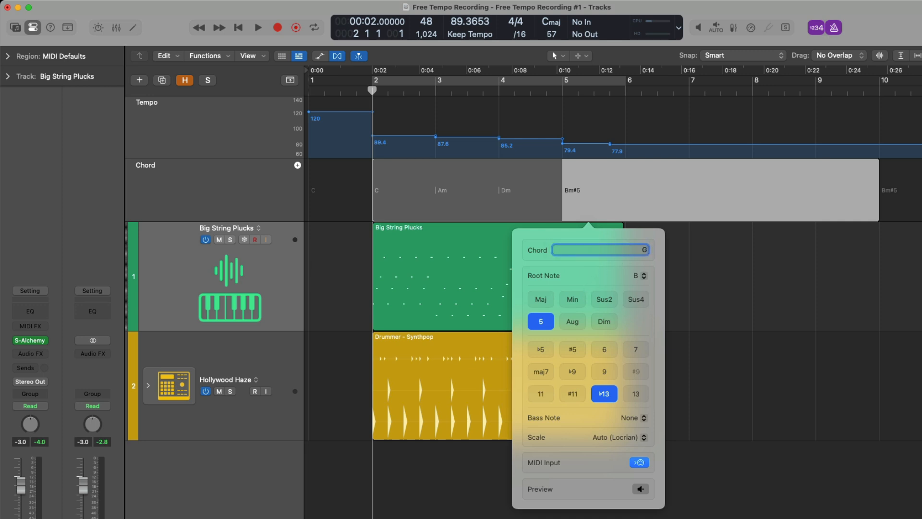
pyautogui.click(550, 304)
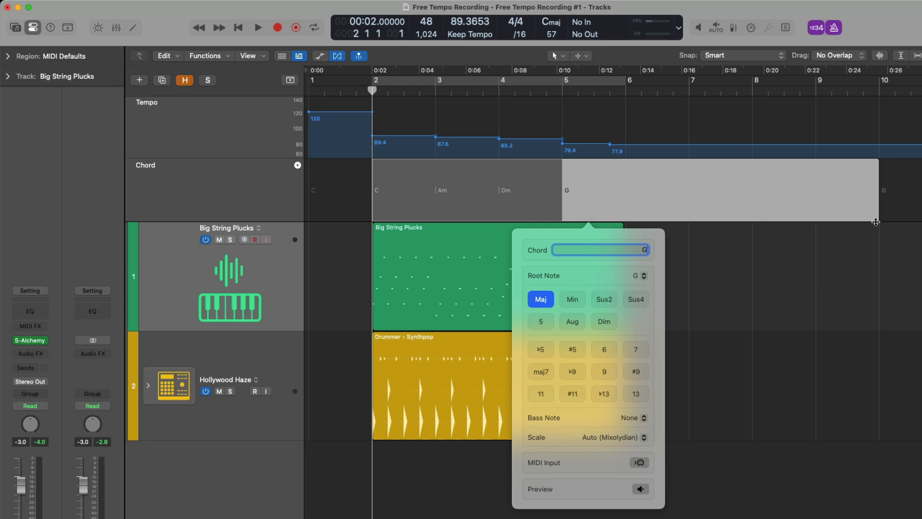
pyautogui.click(881, 219)
pyautogui.moveTo(878, 212); pyautogui.dragTo(626, 205)
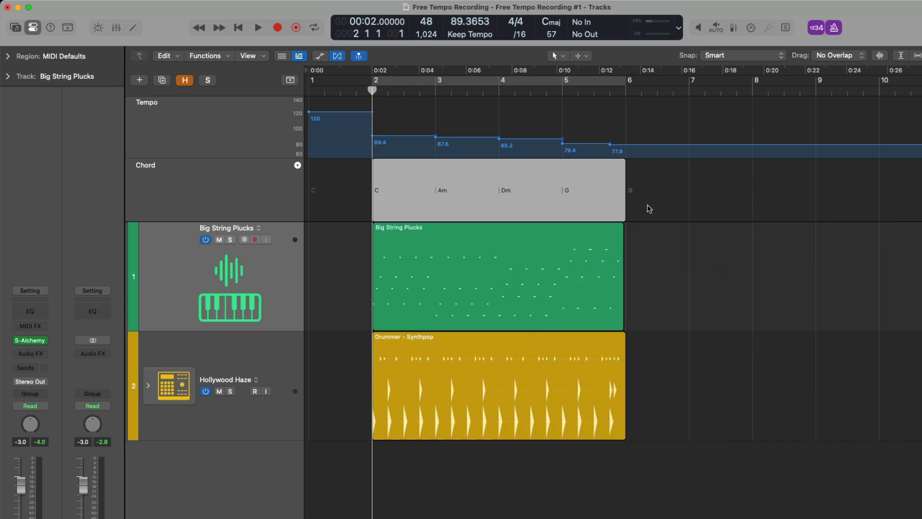
# Step: Create an Indie Disco Bass Player track below the Drummer track and trim its region to end at bar 6
pyautogui.click(281, 351)
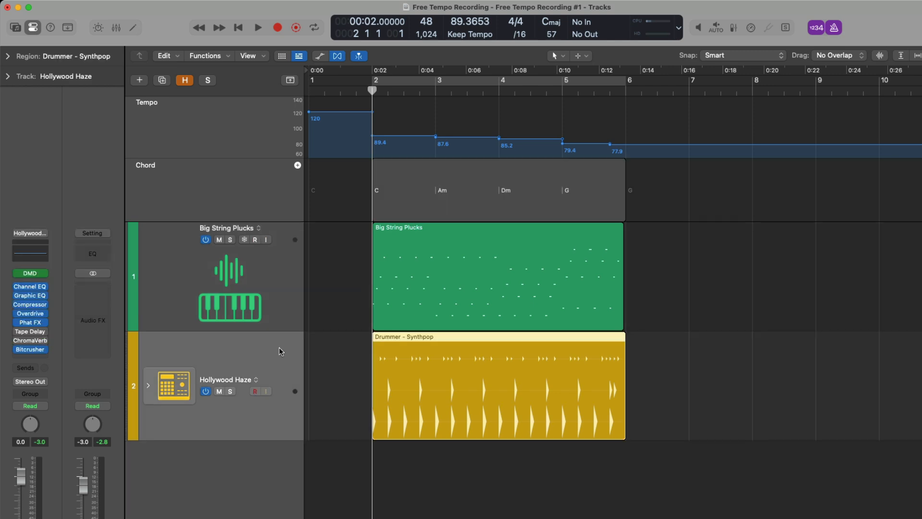
pyautogui.press('alt+super+n')
pyautogui.press('Down')
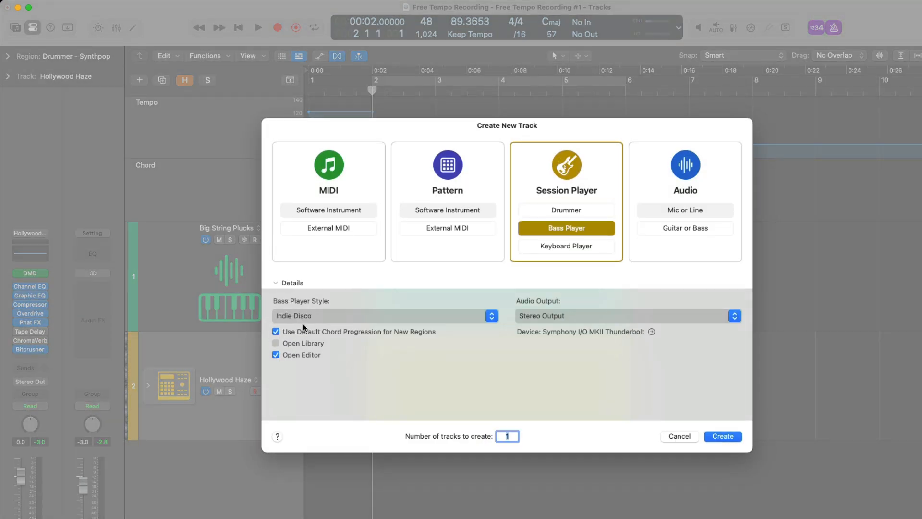
pyautogui.click(708, 432)
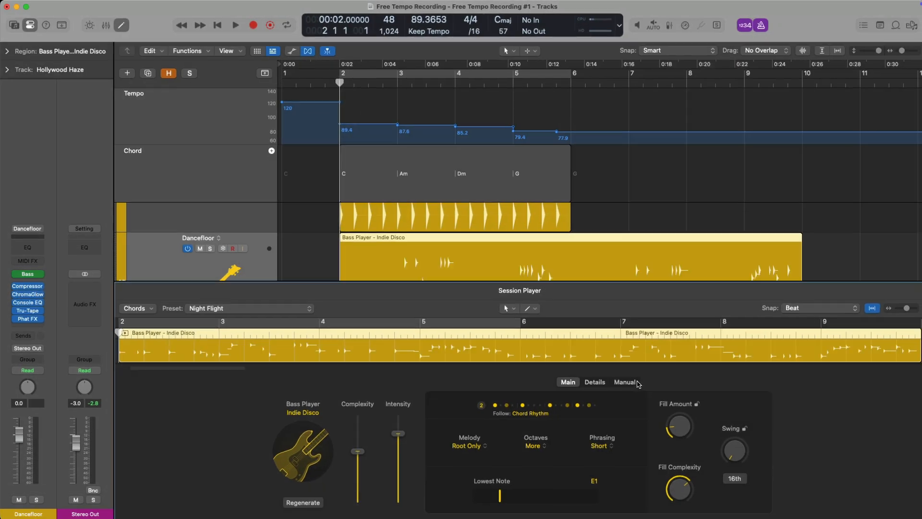
pyautogui.press('e')
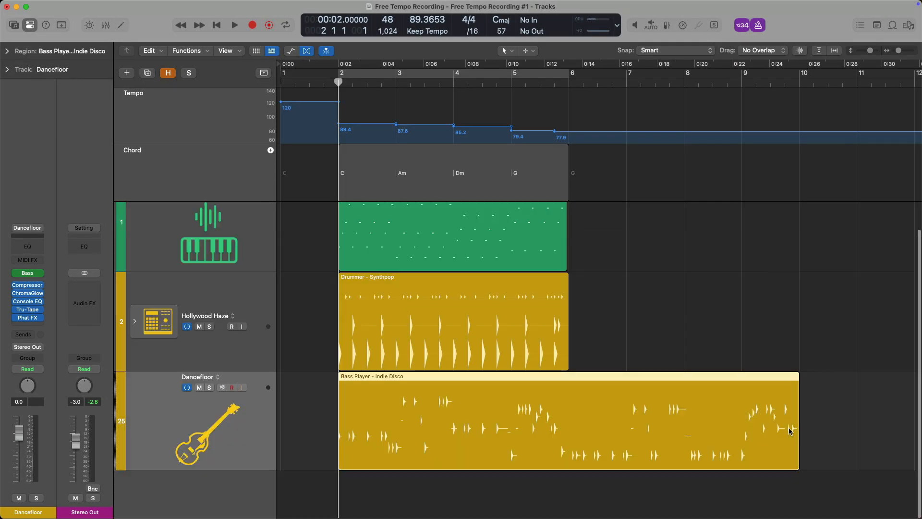
pyautogui.moveTo(799, 442); pyautogui.dragTo(568, 445)
pyautogui.click(594, 382)
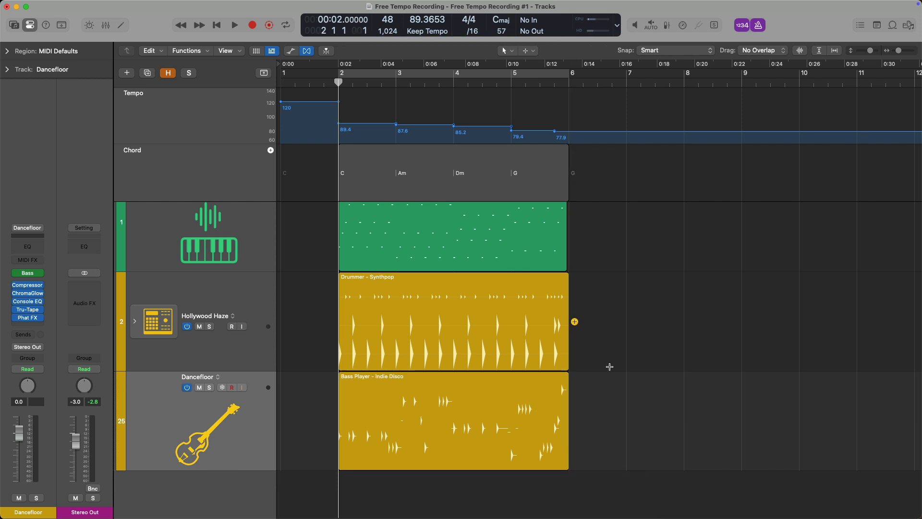
# Step: Play the plucks, drums and bass regions together from bar 2 through bar 6
pyautogui.press('space')
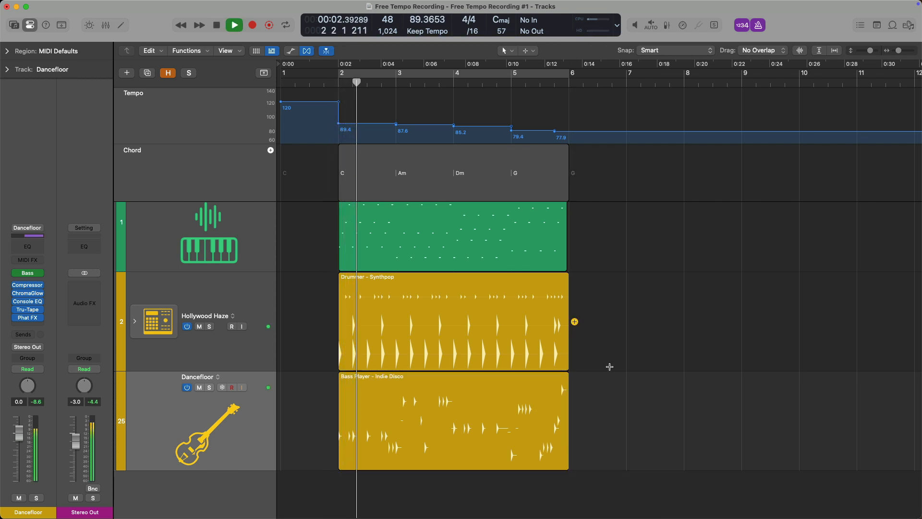
pyautogui.click(551, 386)
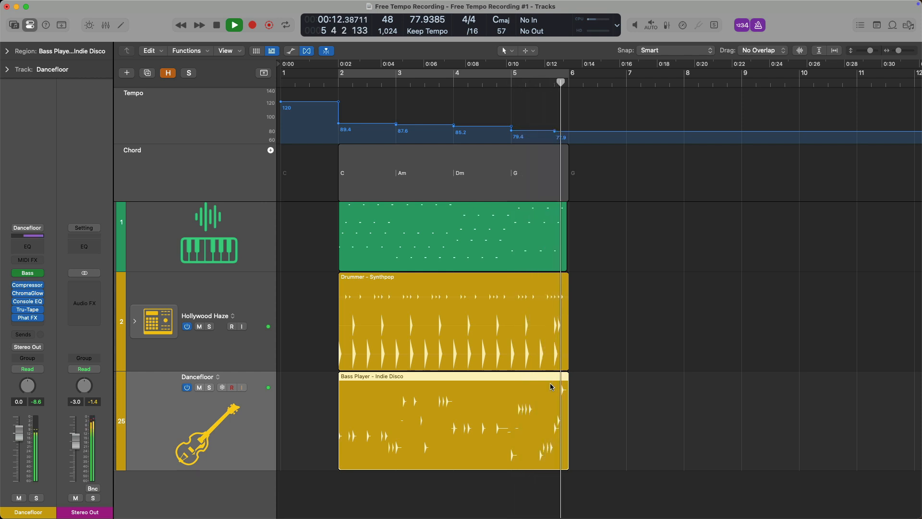
pyautogui.press('space')
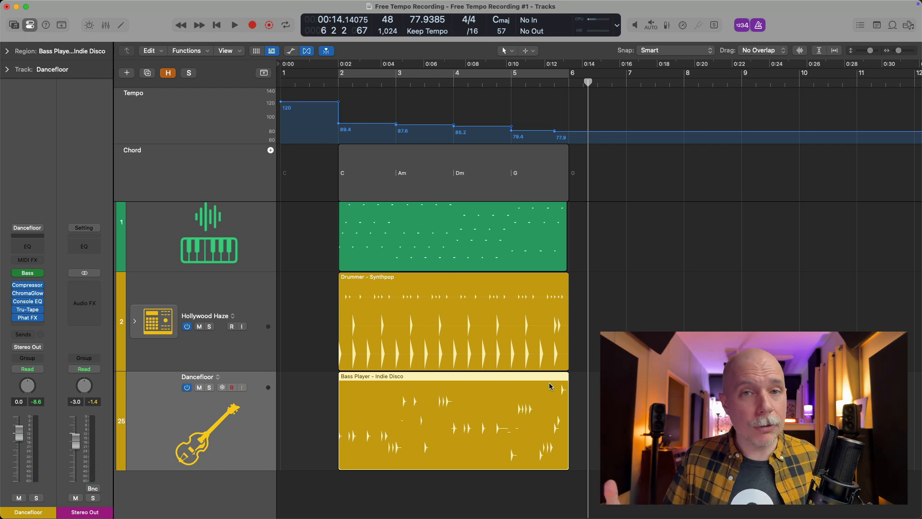
# Step: Replace the bass track's sound with Alien Pulse Bass from the Synthesizer Bass category and audition it from bar 2
pyautogui.press('y')
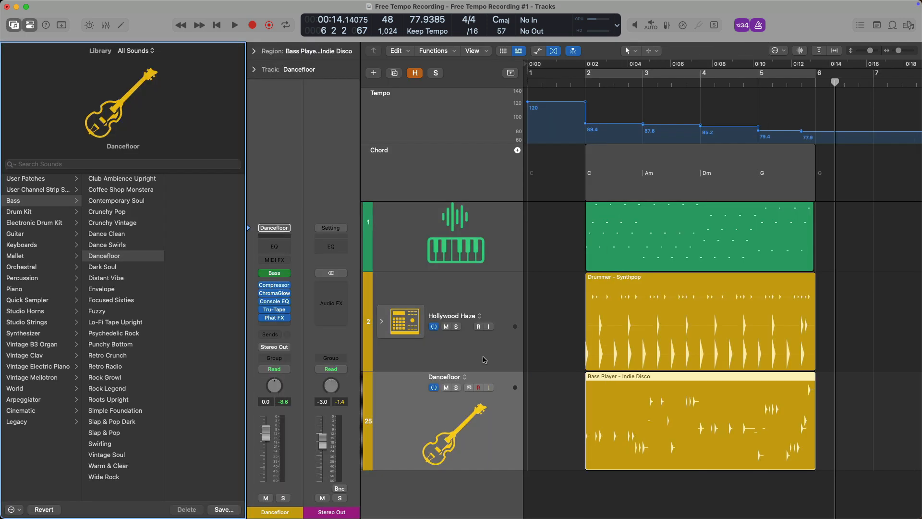
pyautogui.click(55, 333)
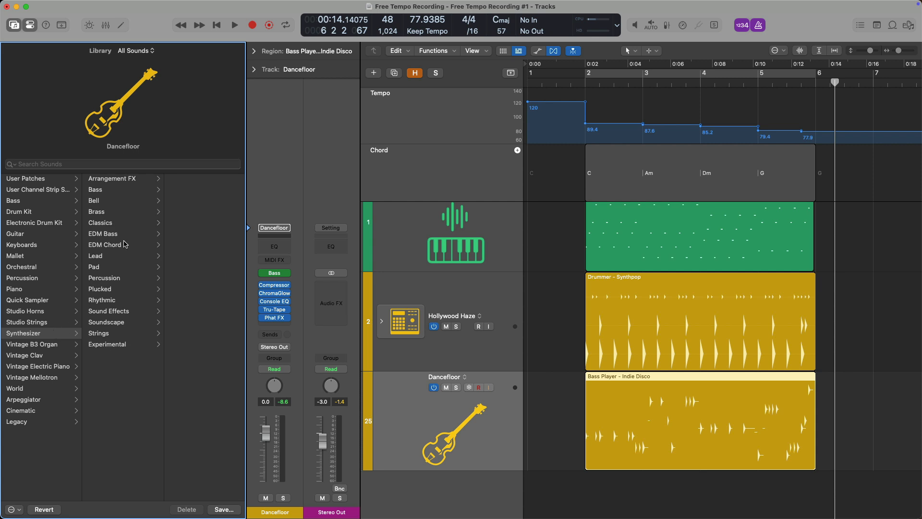
pyautogui.click(128, 192)
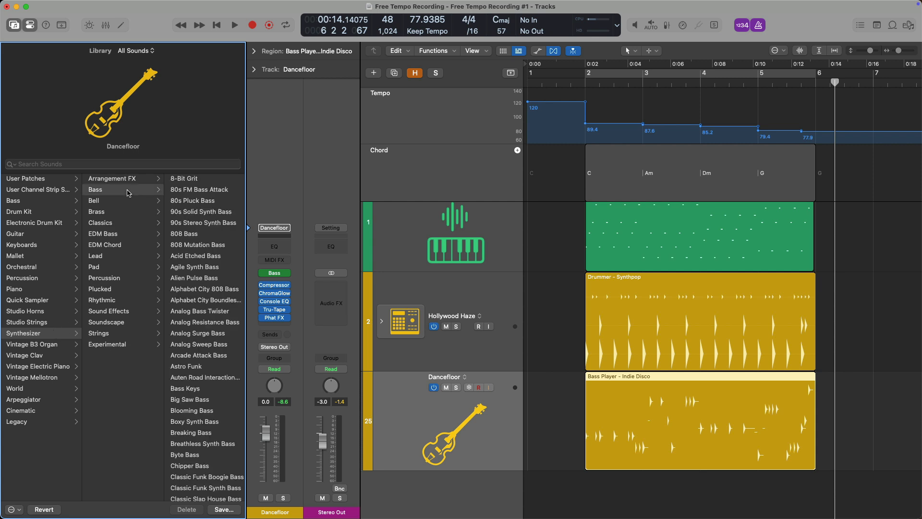
pyautogui.click(196, 279)
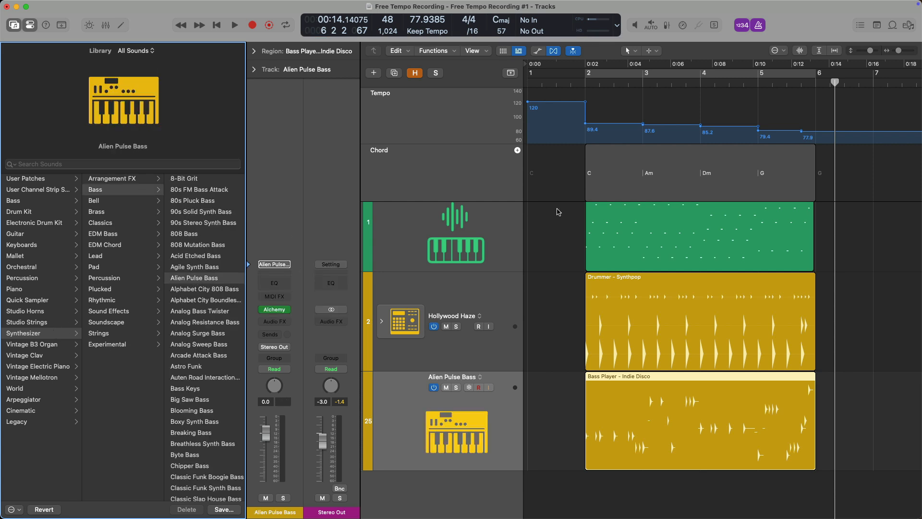
pyautogui.press('space')
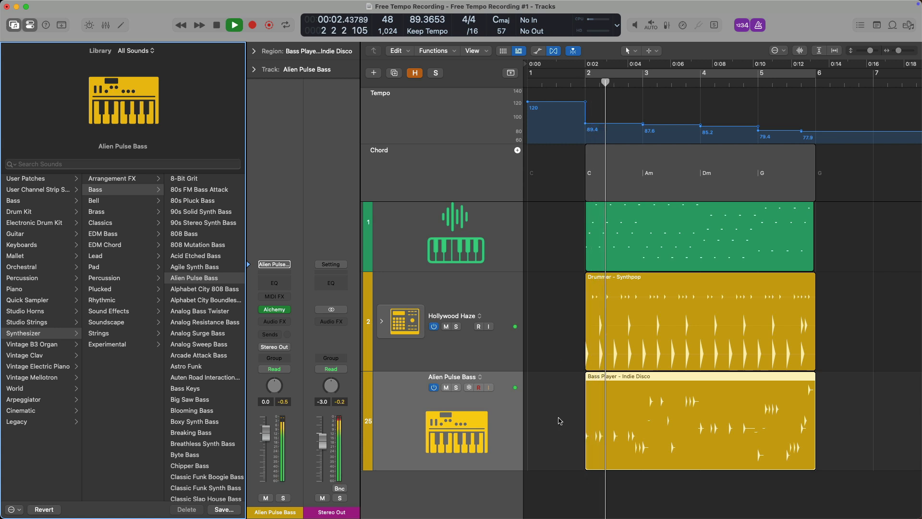
pyautogui.press('space')
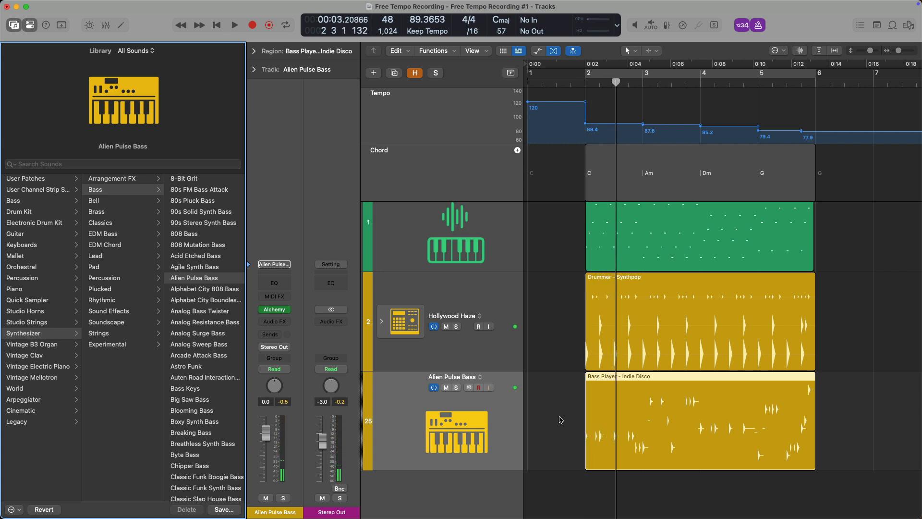
pyautogui.press('y')
# Step: Set the Bass Player region's Lowest Note to E2 and Octaves to Some, then play the passage
pyautogui.doubleClick(560, 420)
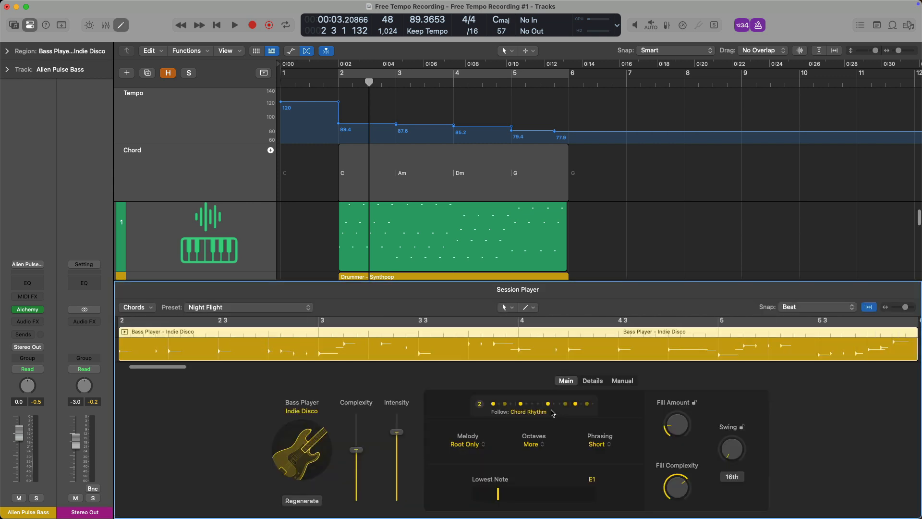
pyautogui.moveTo(495, 492); pyautogui.dragTo(558, 495)
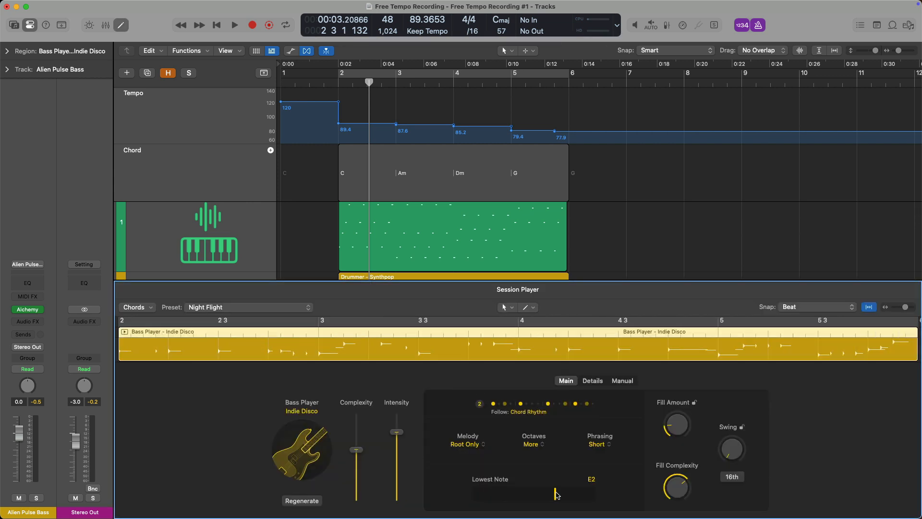
pyautogui.click(534, 445)
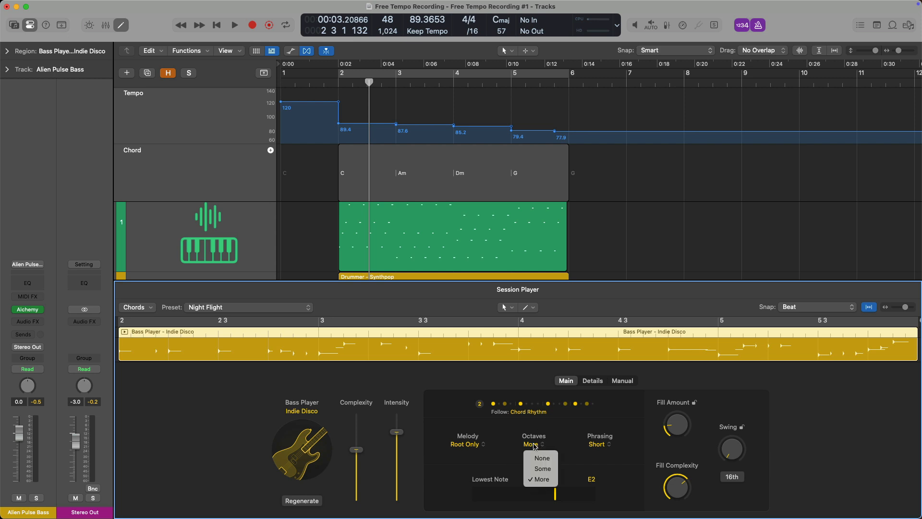
pyautogui.click(542, 469)
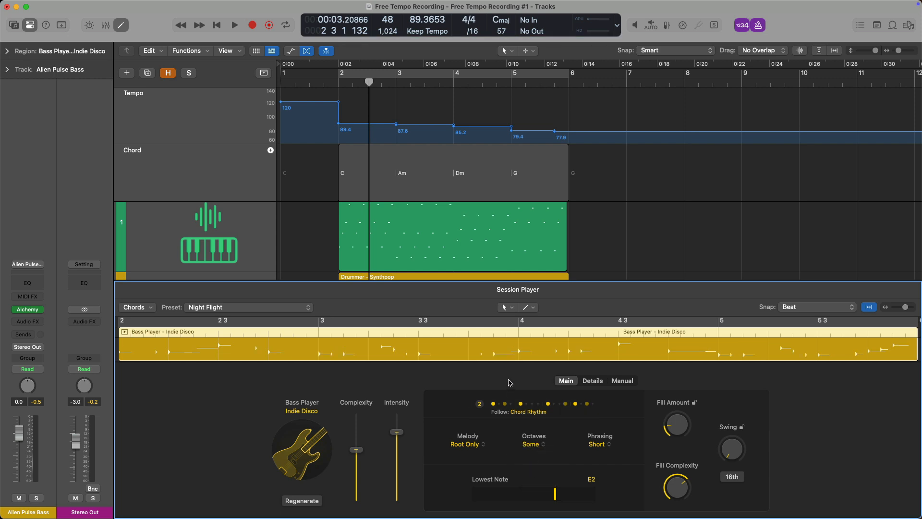
pyautogui.press('space')
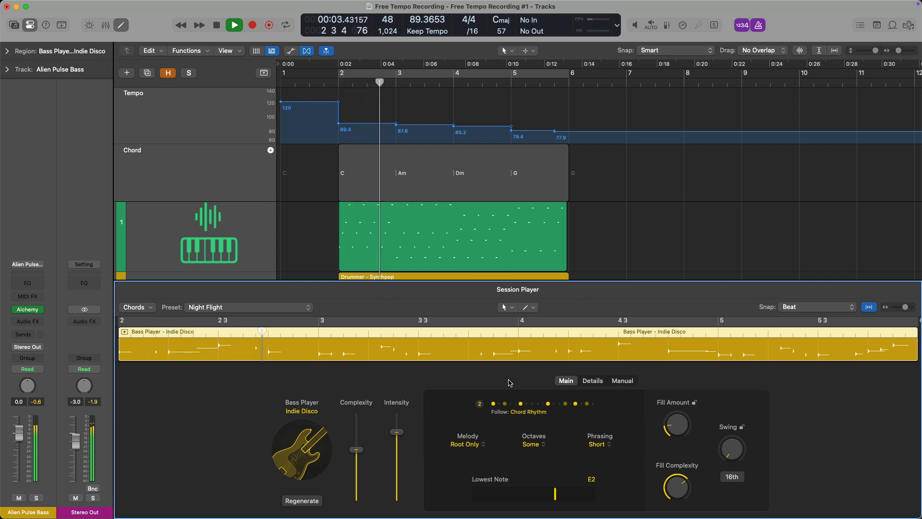
pyautogui.press('space')
# Step: Set the Bass Player region's Octaves to None and audition the revised bass line
pyautogui.click(530, 445)
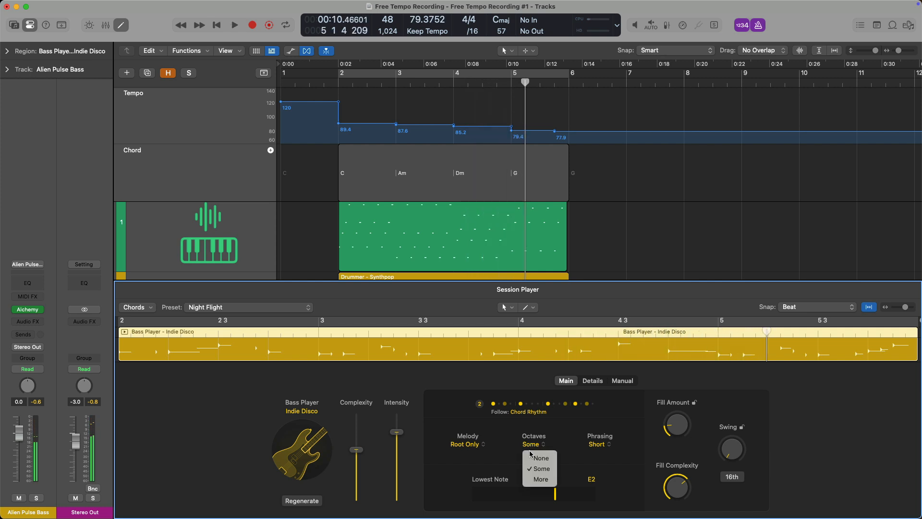
pyautogui.click(539, 458)
pyautogui.press('space')
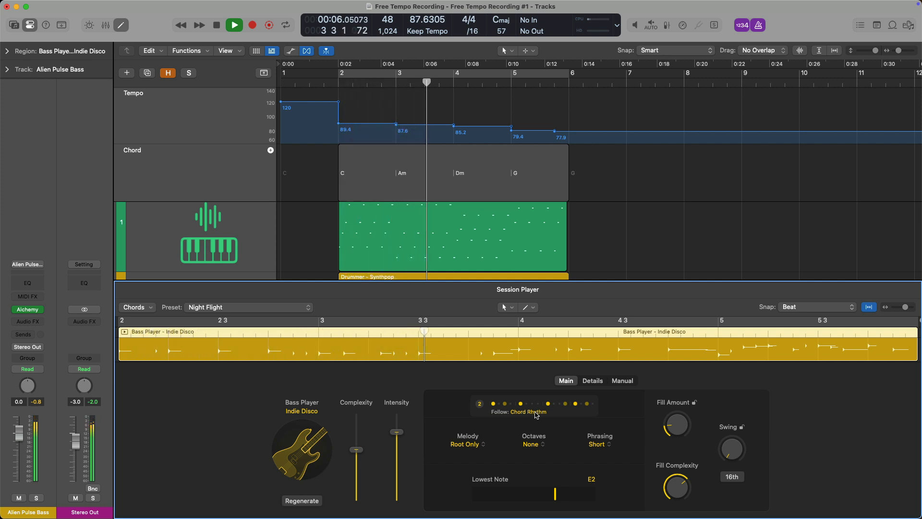
pyautogui.press('space')
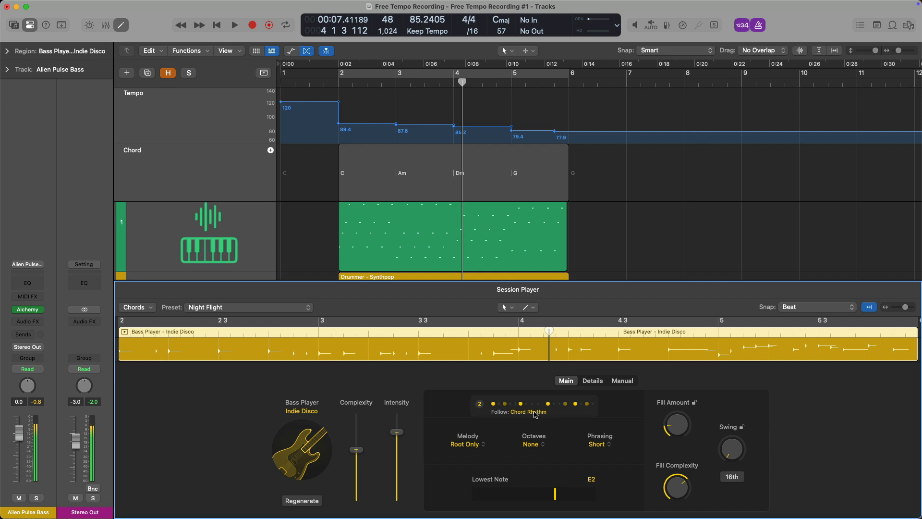
pyautogui.press('e')
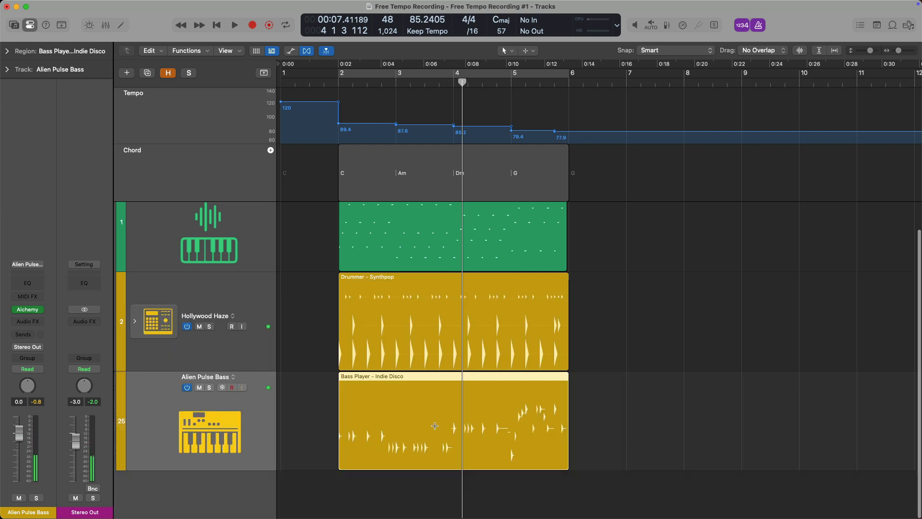
# Step: Bounce the Bass Player region in place to a new audio track and turn off the Alien Pulse Bass track
pyautogui.scroll(2, 438, 425)
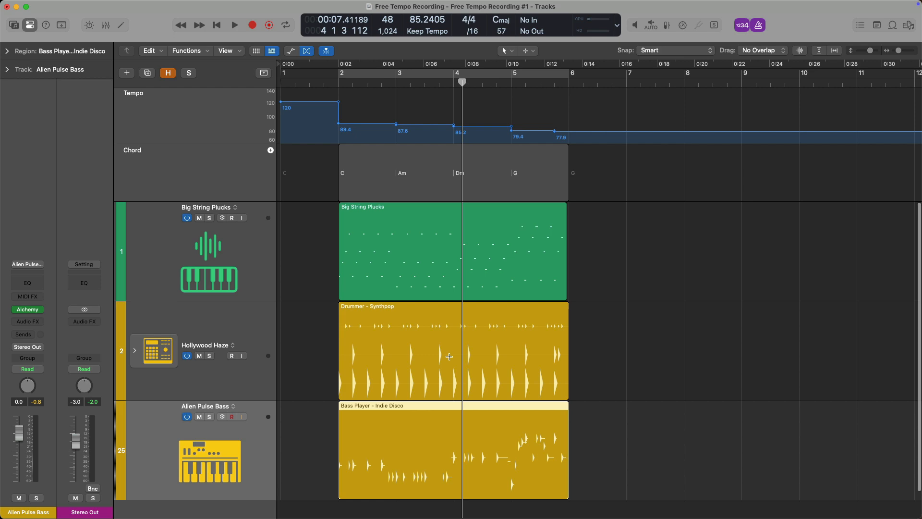
pyautogui.hotkey('ctrl', 'b')
pyautogui.press('Return')
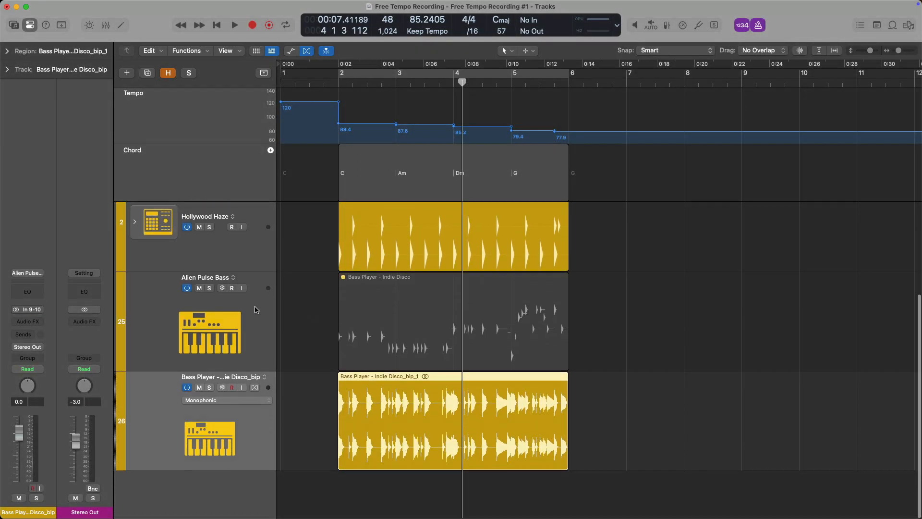
pyautogui.click(190, 291)
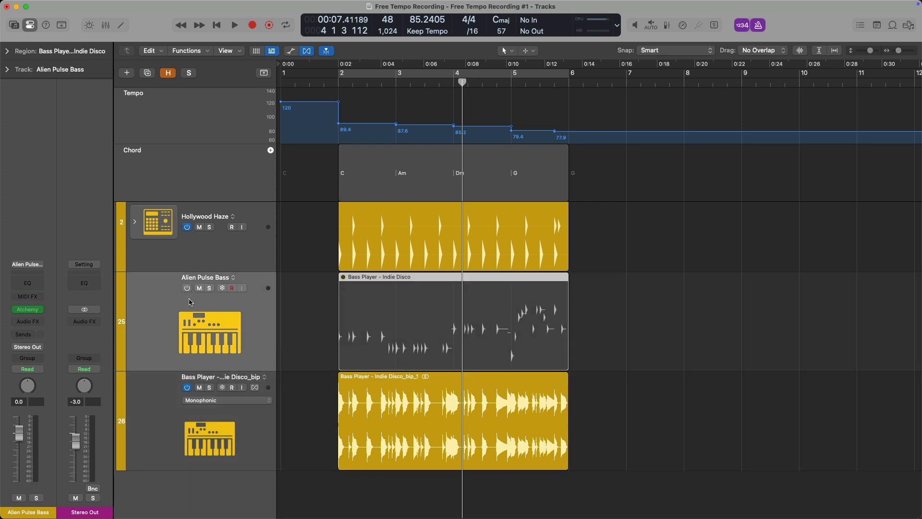
# Step: Delete the Alien Pulse Bass track and reduce the height of the Tempo and Chord global tracks
pyautogui.press('super+BackSpace')
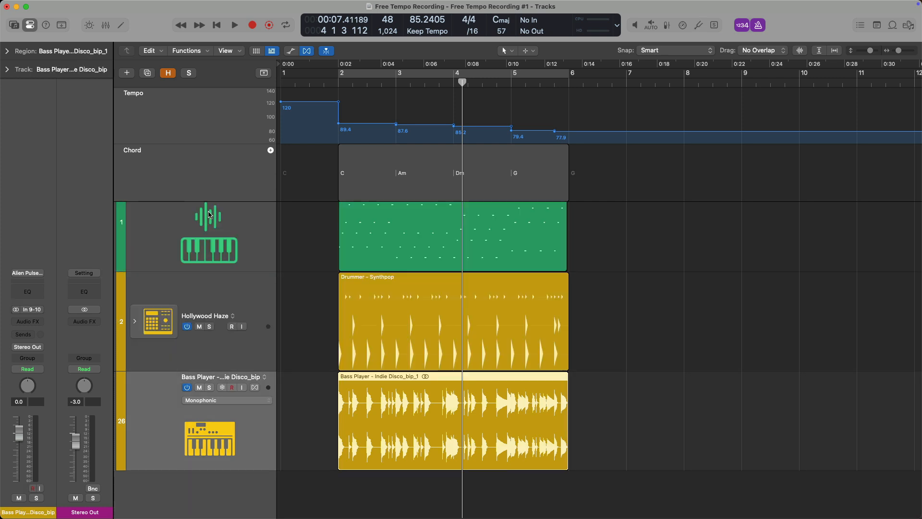
pyautogui.moveTo(209, 202); pyautogui.dragTo(213, 146)
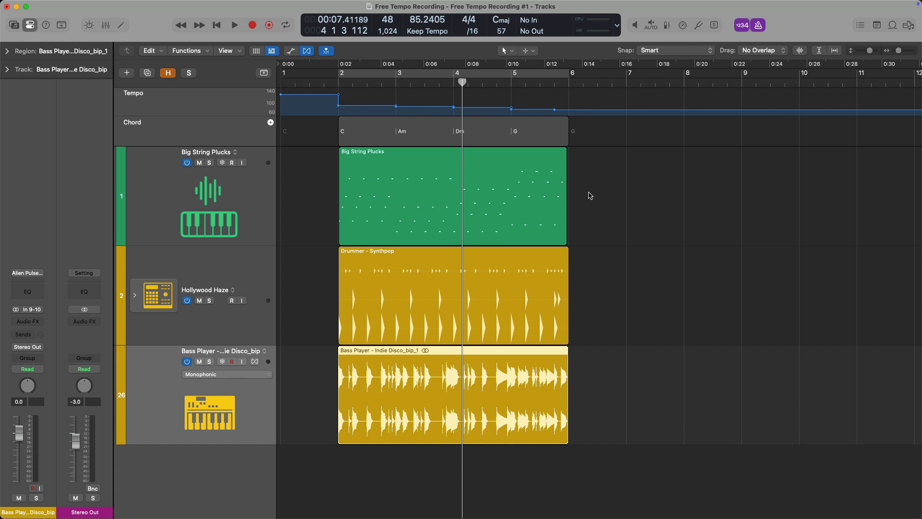
pyautogui.click(249, 117)
pyautogui.moveTo(249, 118); pyautogui.dragTo(237, 193)
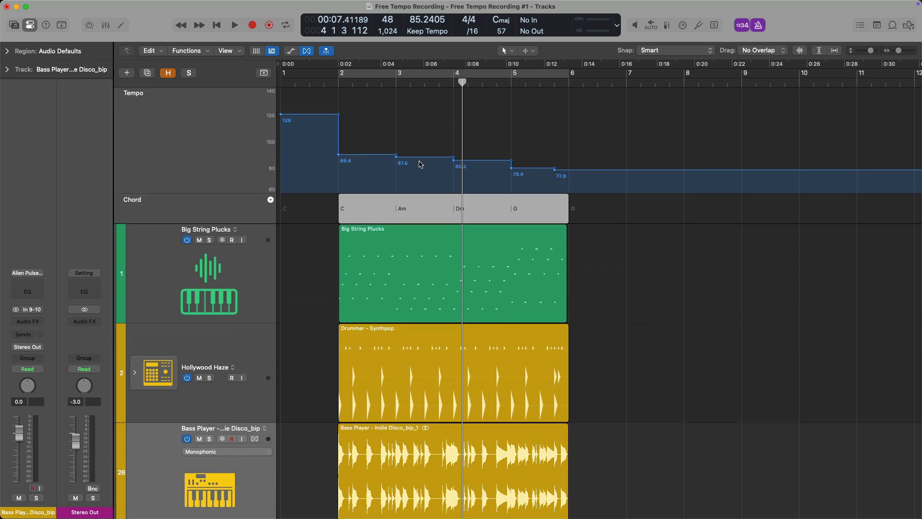
pyautogui.moveTo(246, 194); pyautogui.dragTo(247, 127)
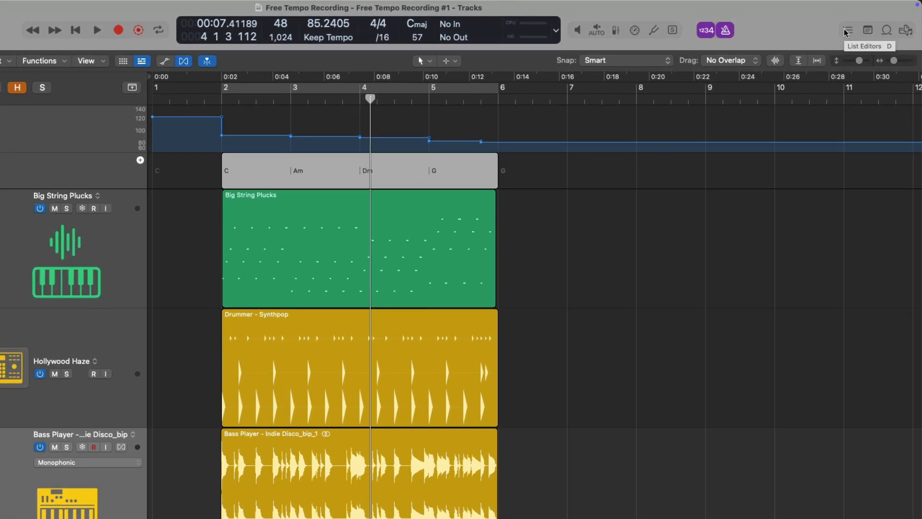
# Step: Show the project's tempo event list and delete all tempo events from bar 3 onward
pyautogui.click(847, 31)
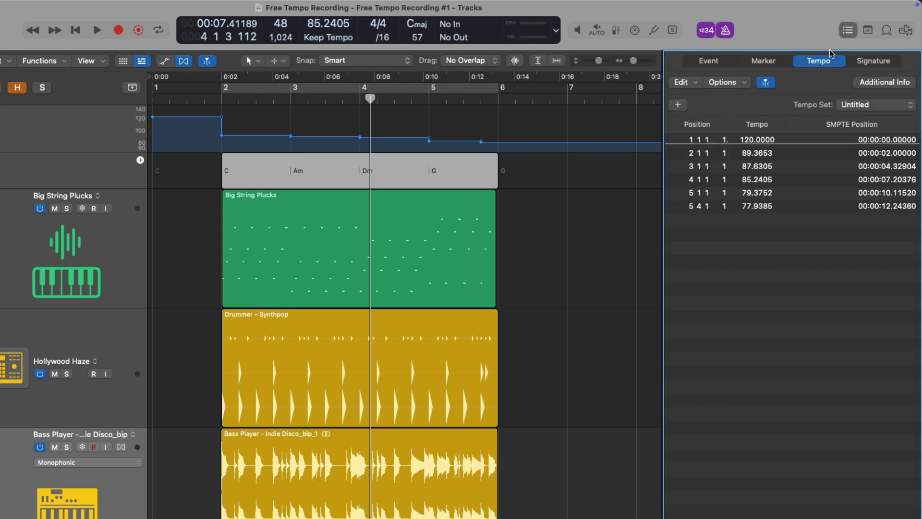
pyautogui.click(716, 66)
pyautogui.click(760, 63)
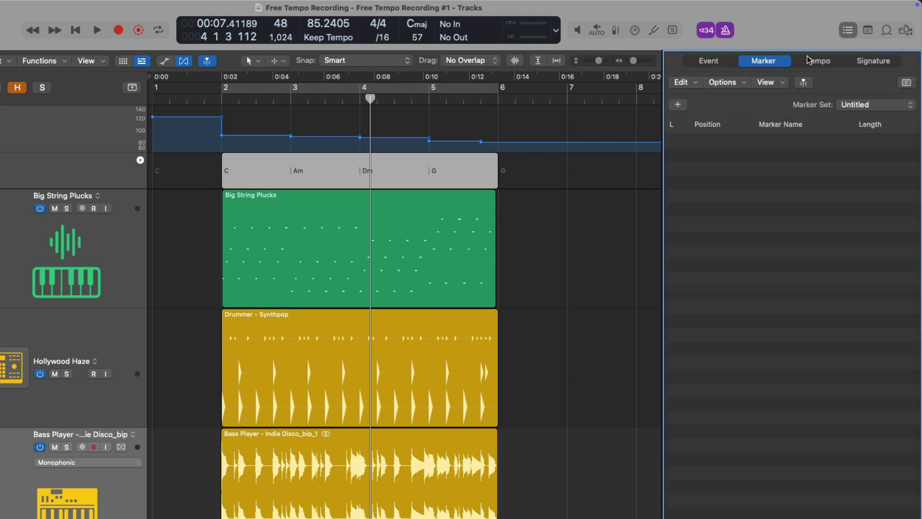
pyautogui.click(810, 61)
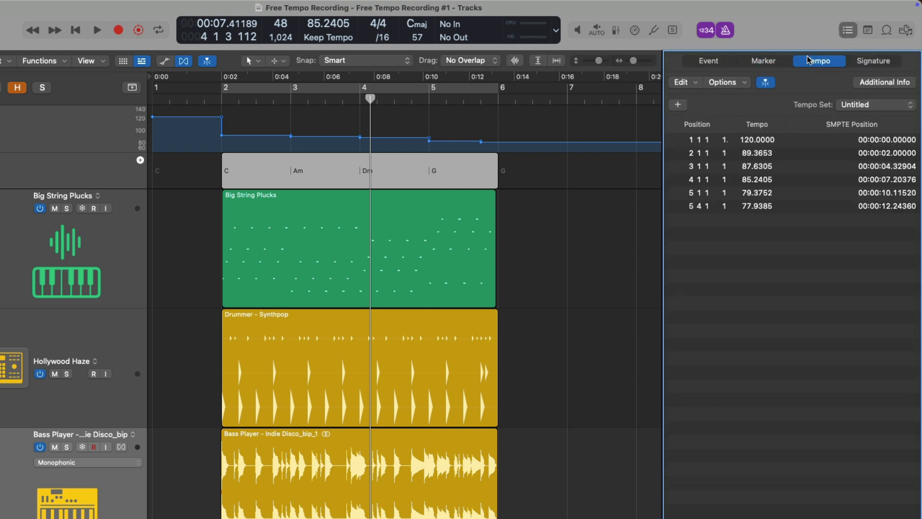
pyautogui.click(768, 169)
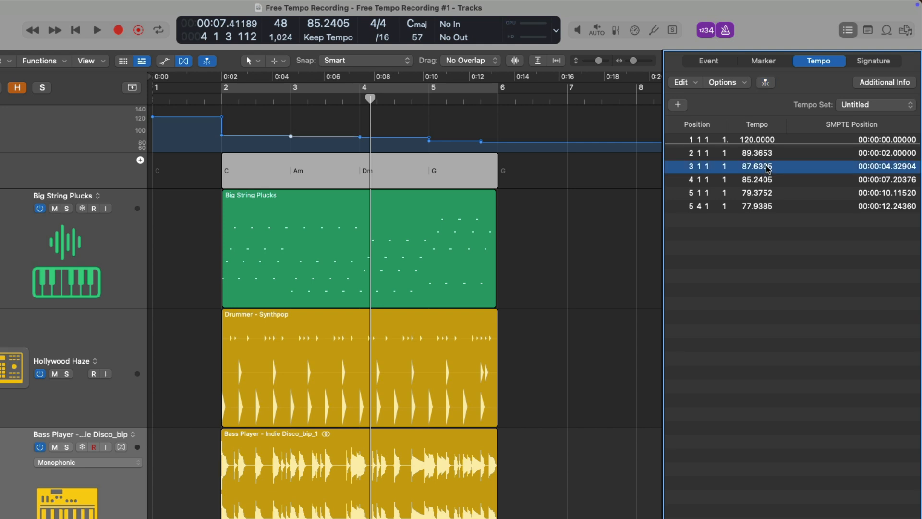
pyautogui.keyDown('shift'); pyautogui.click(758, 208); pyautogui.keyUp('shift')
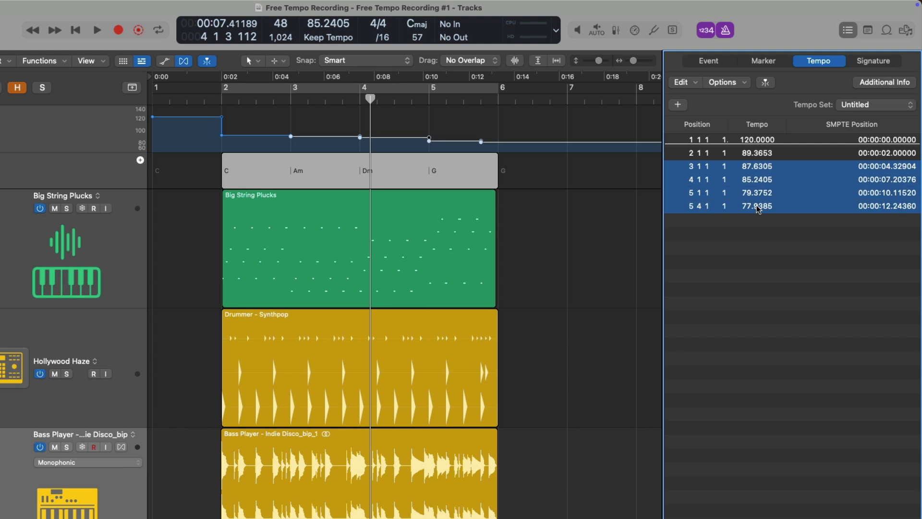
pyautogui.press('Delete')
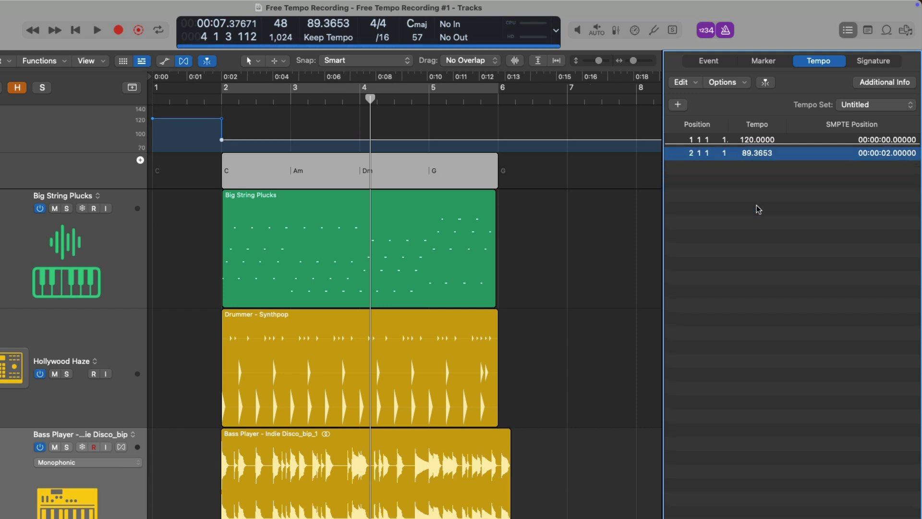
# Step: Set the bar 2 tempo event to 90 and delete the tempo event at bar 1
pyautogui.doubleClick(750, 153)
pyautogui.write('90')
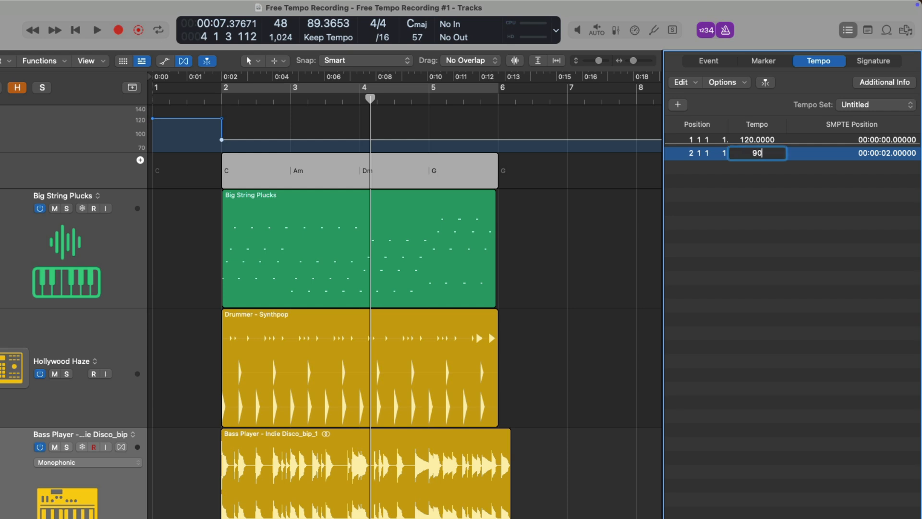
pyautogui.press('Return')
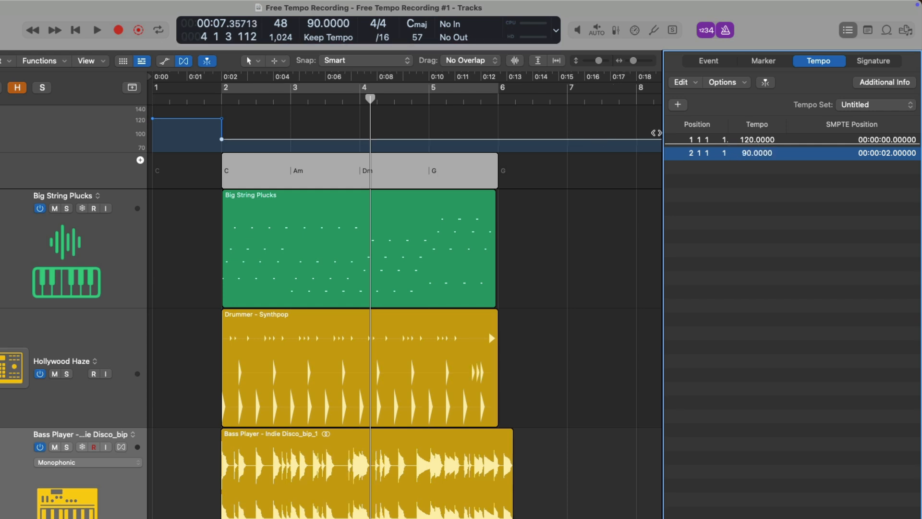
pyautogui.click(755, 140)
pyautogui.press('Delete')
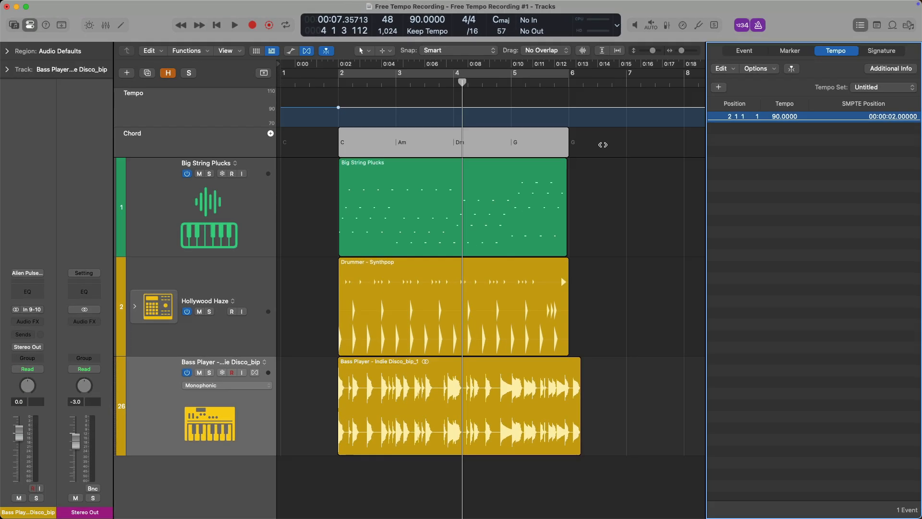
# Step: Play the arrangement from bar 2 to check how the bass audio follows the edited tempo
pyautogui.click(339, 83)
pyautogui.press('space')
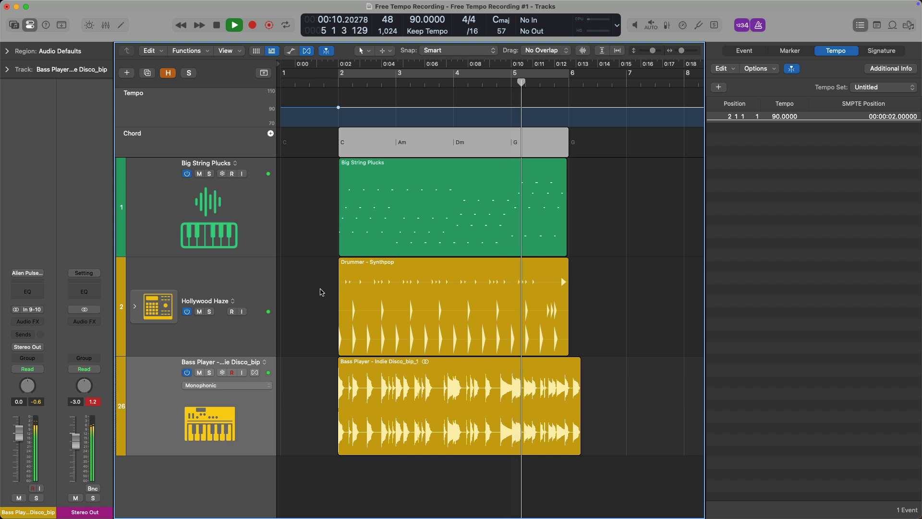
pyautogui.press('space')
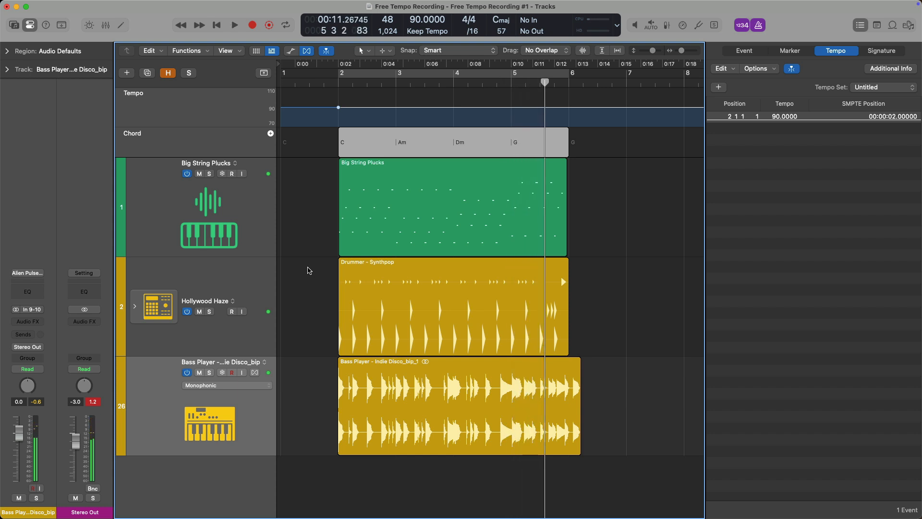
# Step: Mute the bounced bass track, play the remaining tracks, and unmute the bass
pyautogui.click(200, 372)
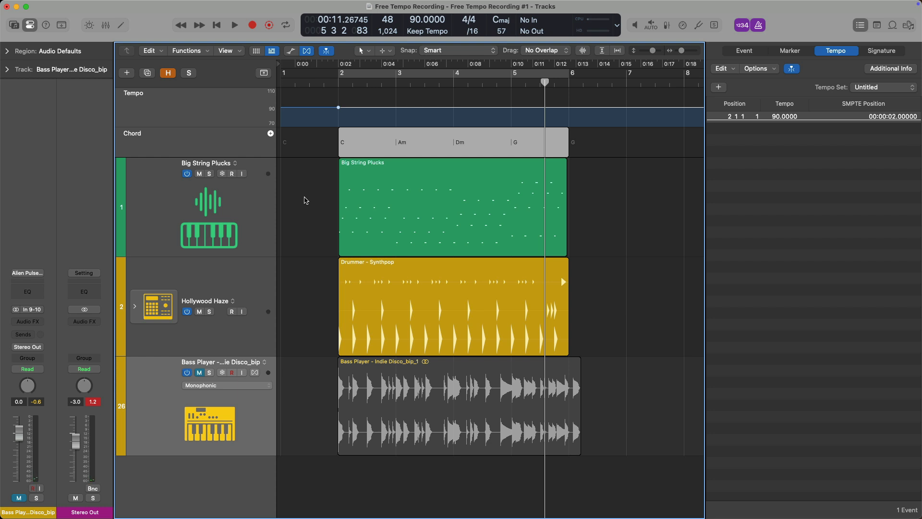
pyautogui.press('space')
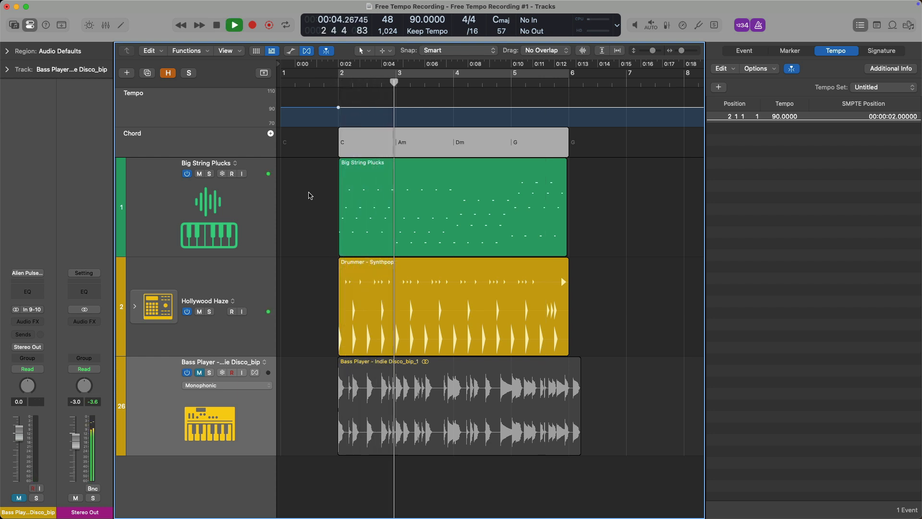
pyautogui.press('space')
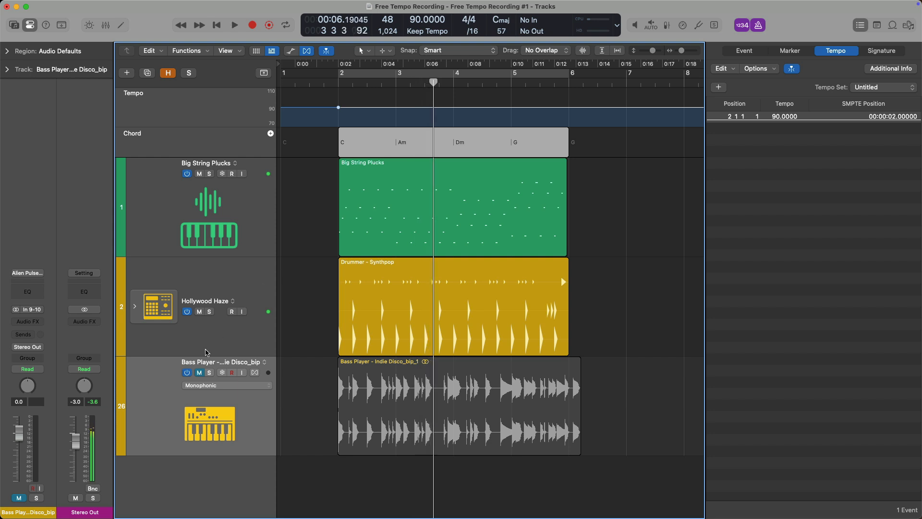
pyautogui.hotkey('ctrl', 'm')
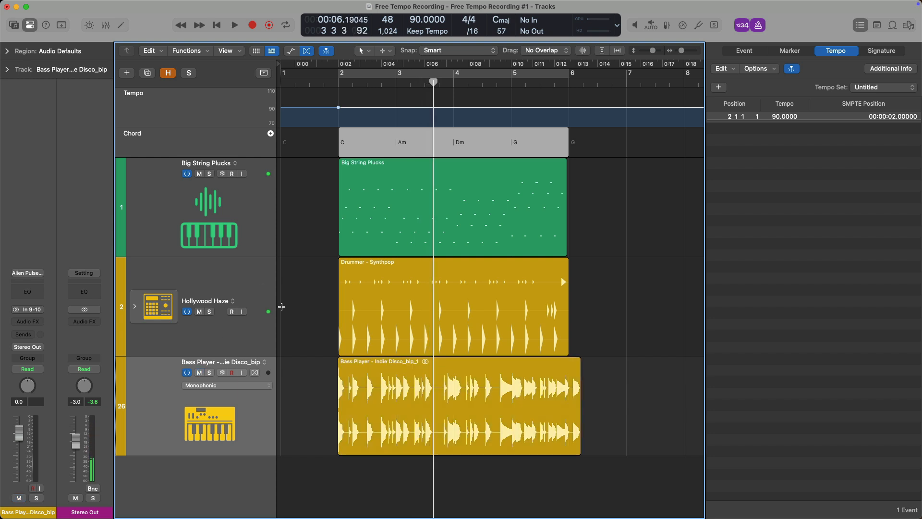
# Step: Turn on Flex & Follow for the bounced bass region and hide the tempo event list
pyautogui.click(352, 376)
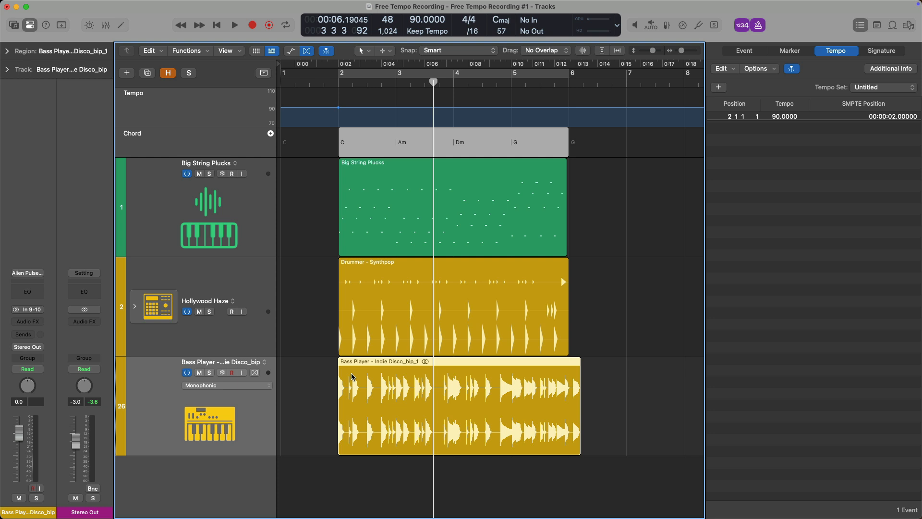
pyautogui.press('d')
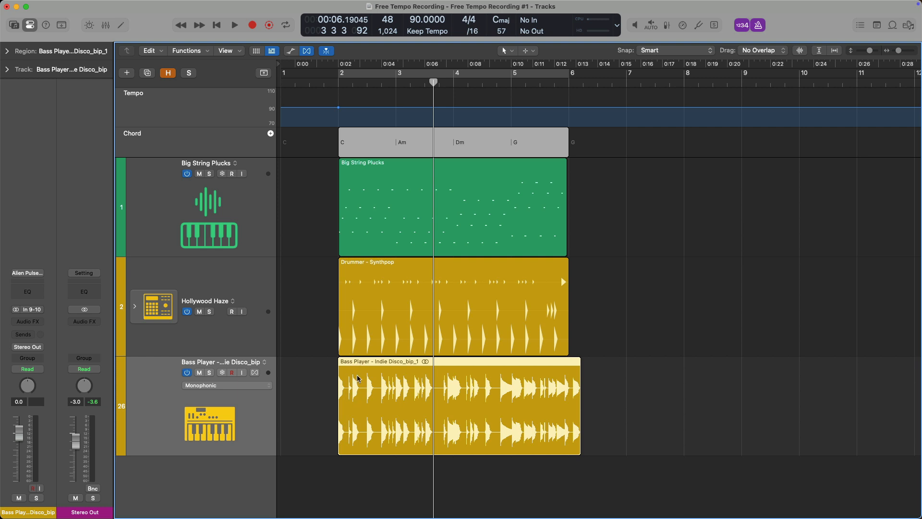
pyautogui.click(7, 51)
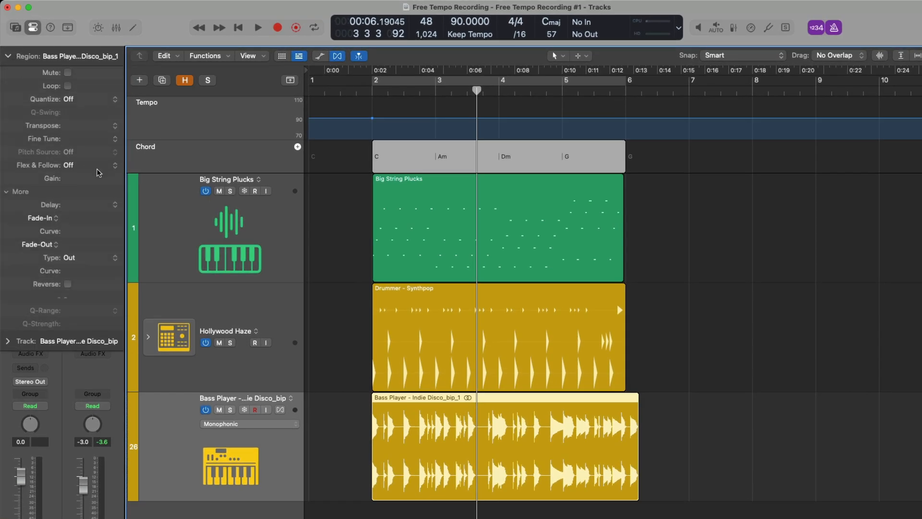
pyautogui.click(111, 167)
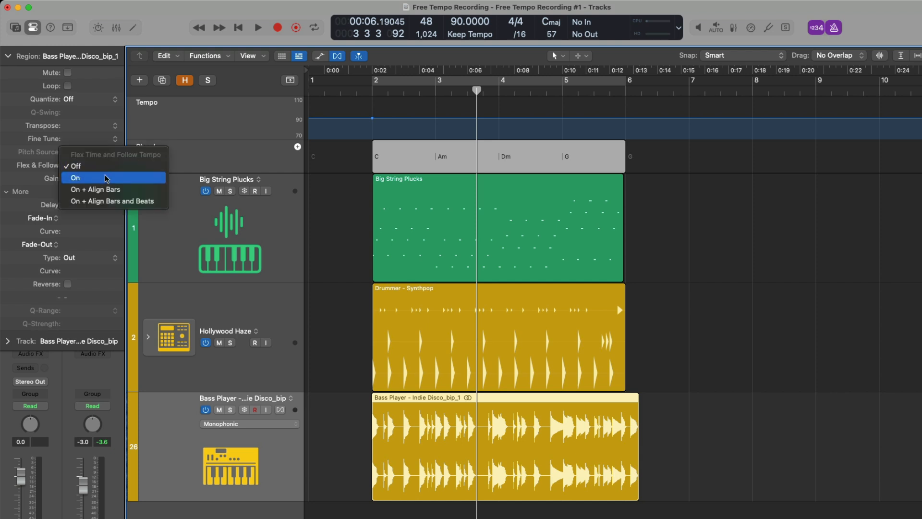
pyautogui.click(106, 179)
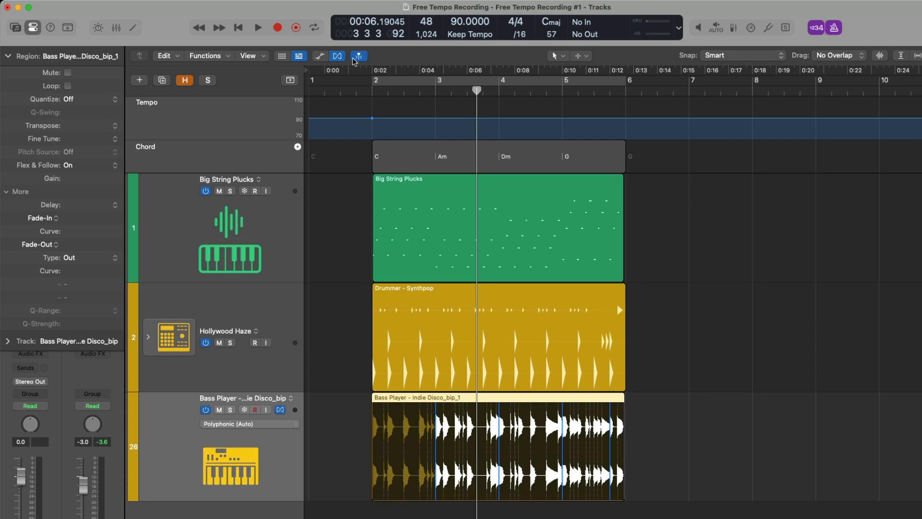
pyautogui.click(339, 56)
pyautogui.click(338, 57)
# Step: Play the drums and flexed bass region from bar 2 to check their timing
pyautogui.moveTo(337, 317); pyautogui.dragTo(682, 478)
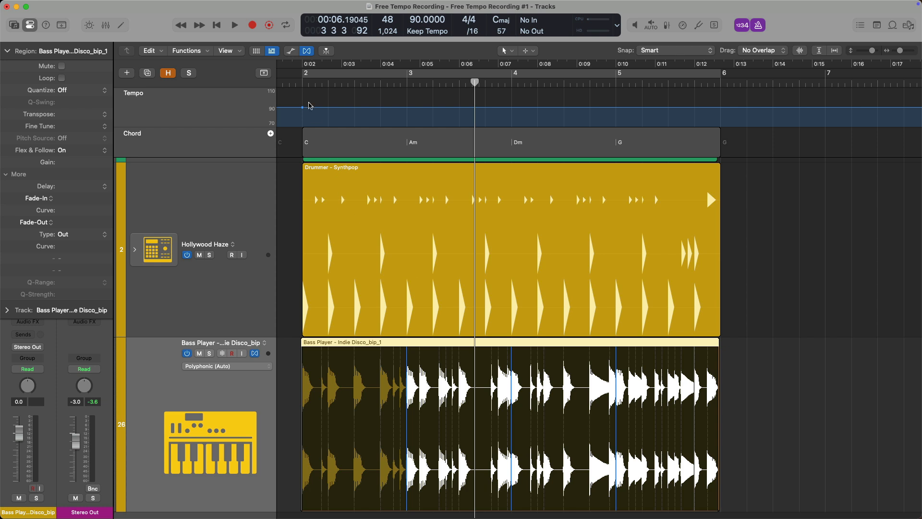
pyautogui.click(301, 84)
pyautogui.press('space')
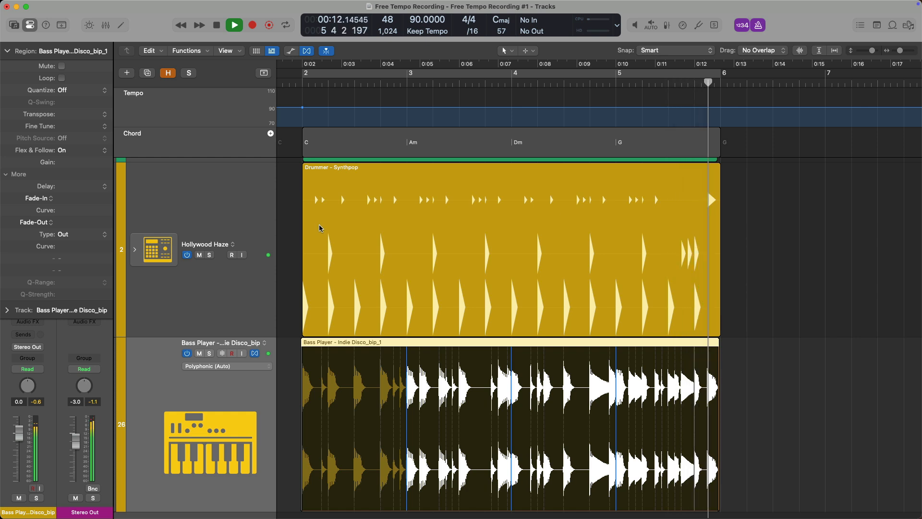
pyautogui.press('space')
# Step: Delete the tempo point at bar 2 in the Tempo track
pyautogui.click(295, 98)
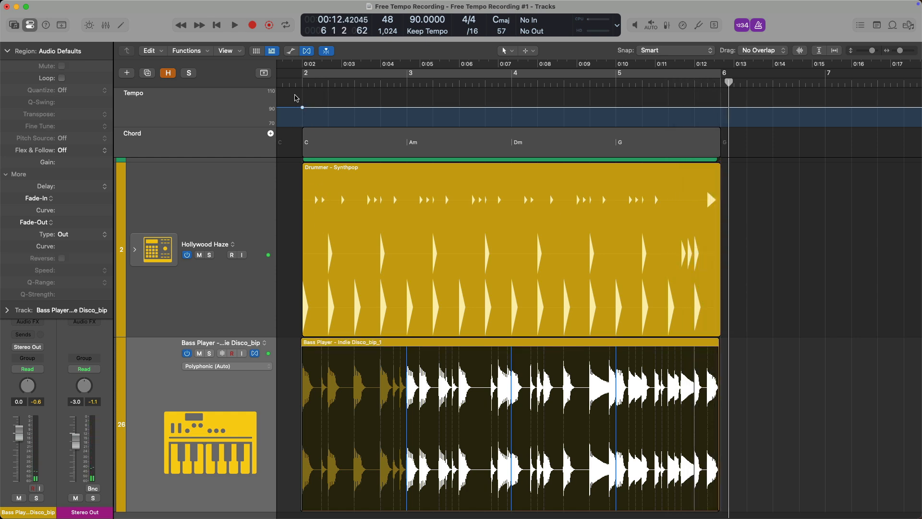
pyautogui.doubleClick(302, 108)
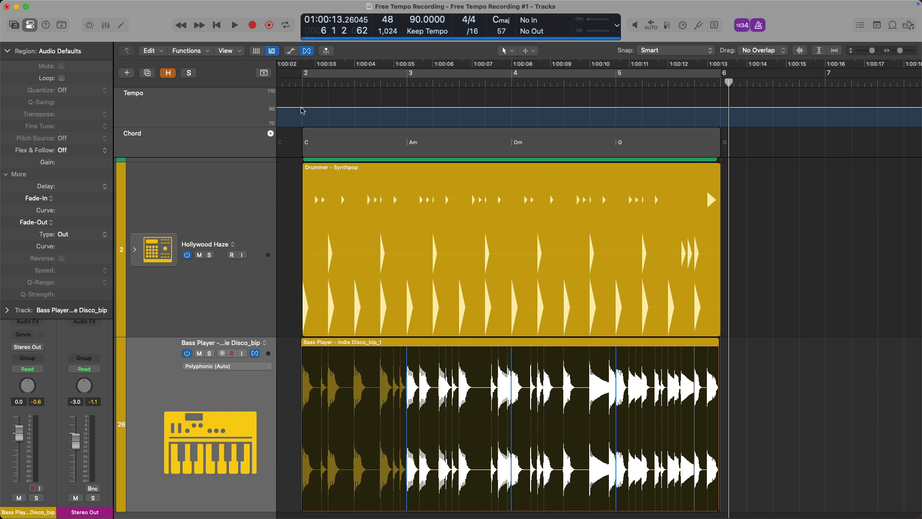
# Step: Try the project at a tempo of 162 and at 53, playing a short passage at each
pyautogui.moveTo(410, 21); pyautogui.dragTo(410, 1)
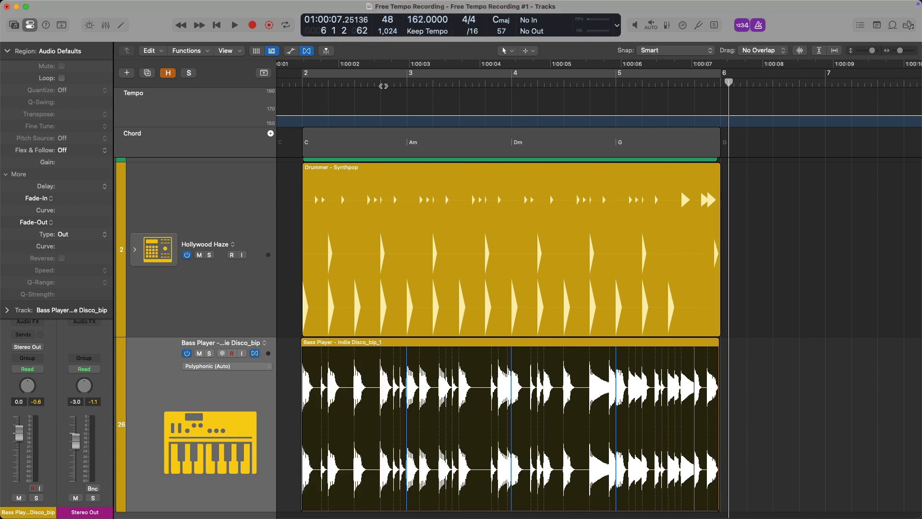
pyautogui.hotkey('shift', 'space')
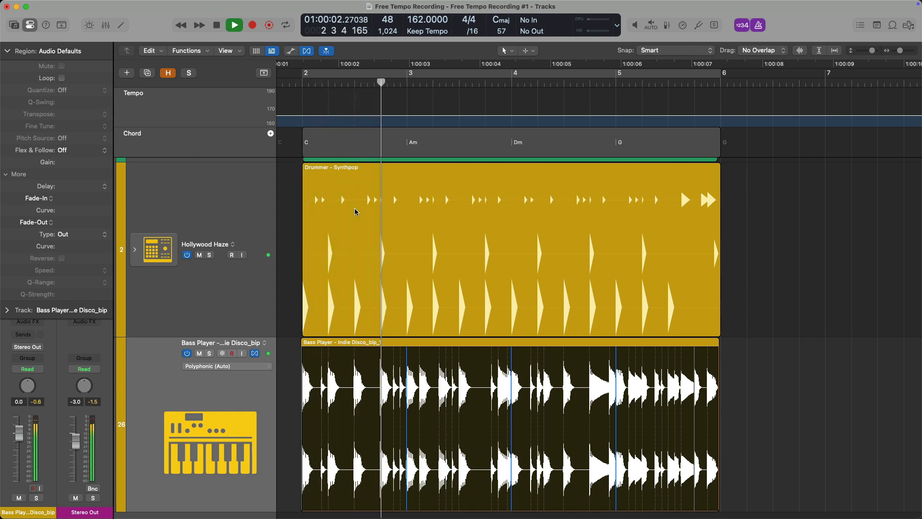
pyautogui.press('space')
pyautogui.moveTo(409, 20); pyautogui.dragTo(406, 140)
pyautogui.hotkey('shift', 'space')
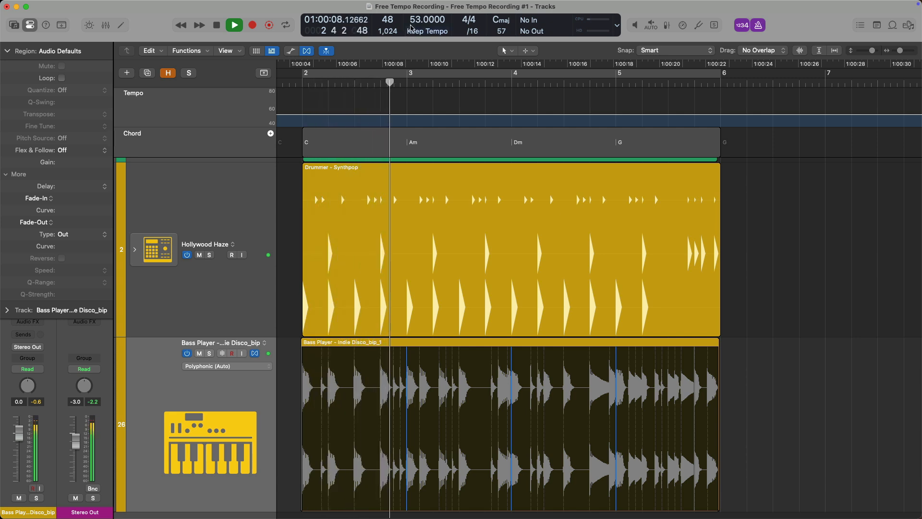
pyautogui.press('space')
# Step: Set the project tempo to 90
pyautogui.doubleClick(414, 20)
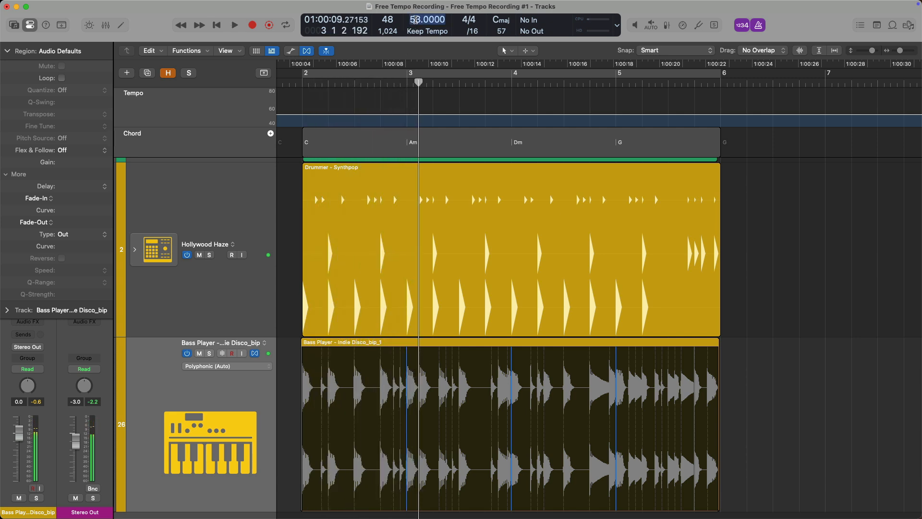
pyautogui.write('90')
pyautogui.press('Return')
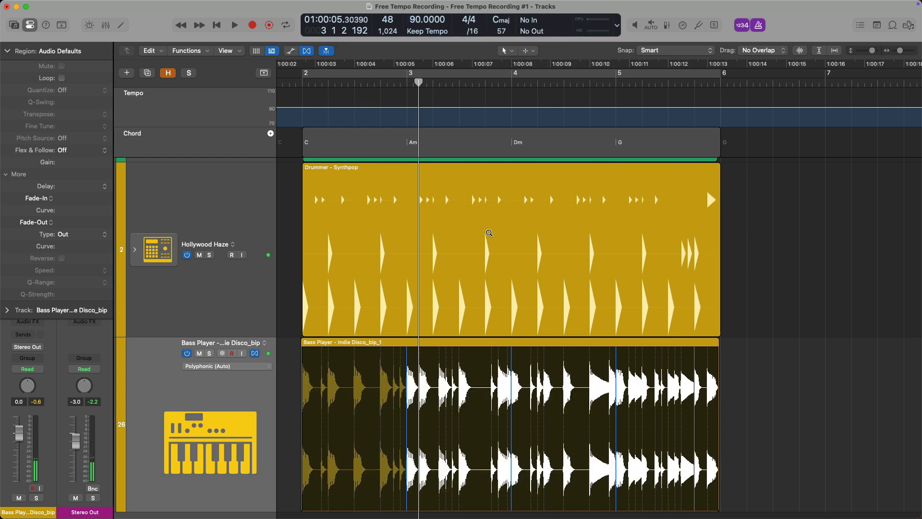
# Step: In the Smart Tempo project settings, set the default Flex & Follow for imported files to On and close the settings
pyautogui.press('z')
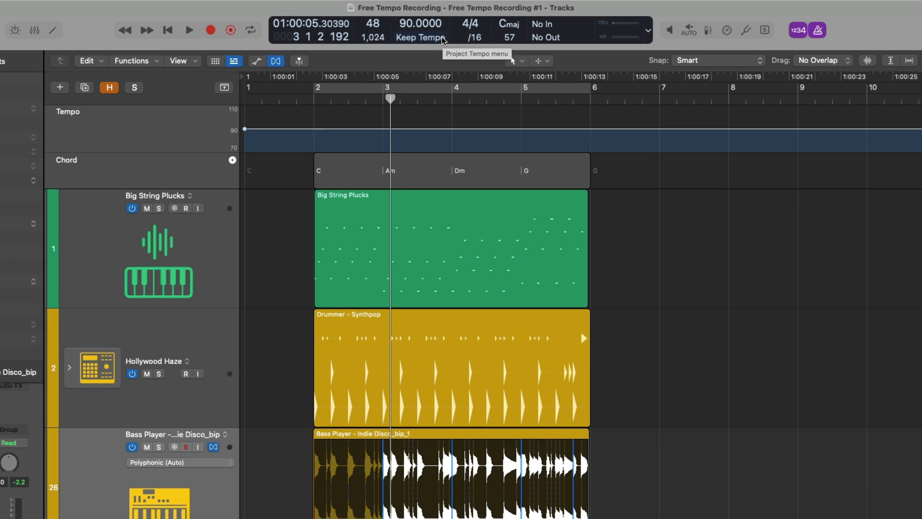
pyautogui.click(443, 40)
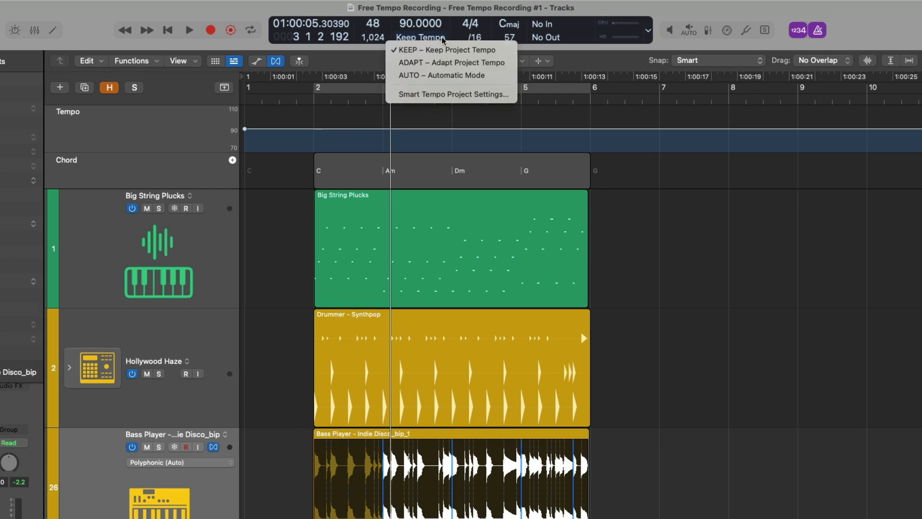
pyautogui.click(434, 95)
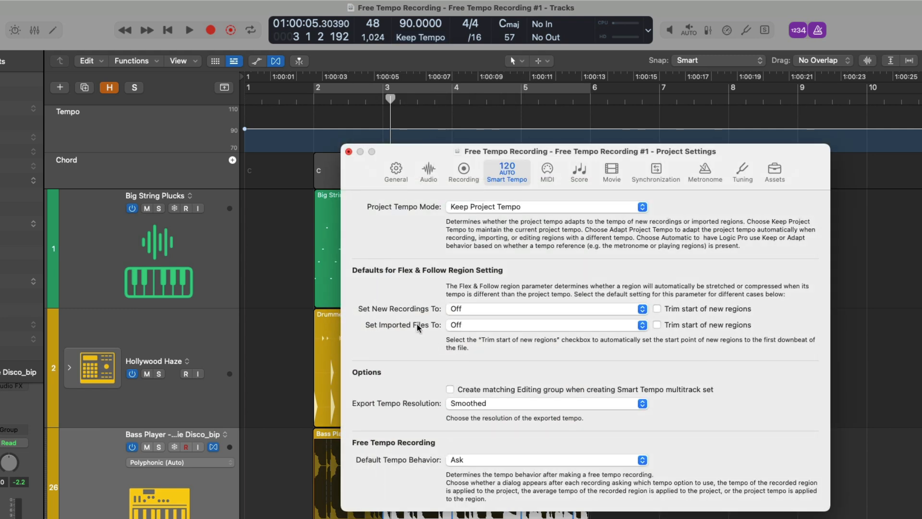
pyautogui.click(462, 325)
pyautogui.click(464, 337)
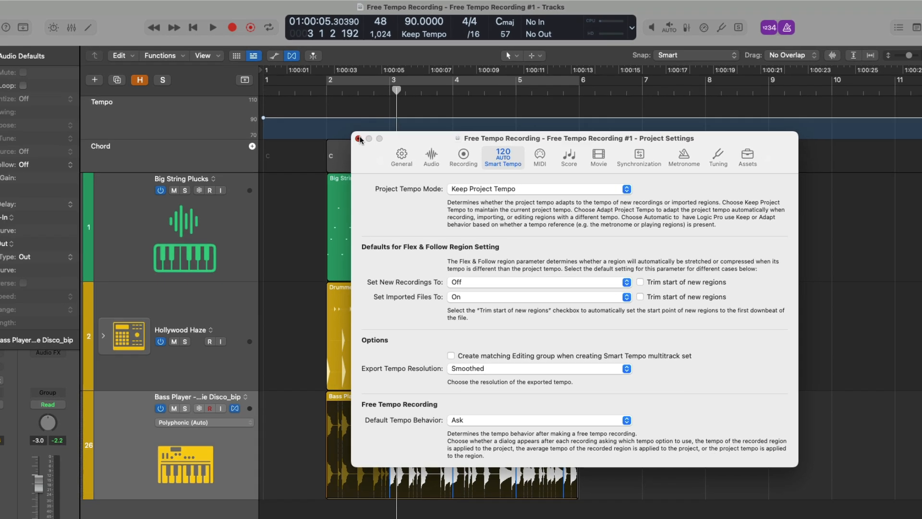
pyautogui.click(349, 151)
# Step: Add flex markers to the bass region's transients on beats 2, 3 and 4 of bar 2 and beat 3 of bar 3
pyautogui.moveTo(314, 287); pyautogui.dragTo(637, 458)
pyautogui.click(388, 351)
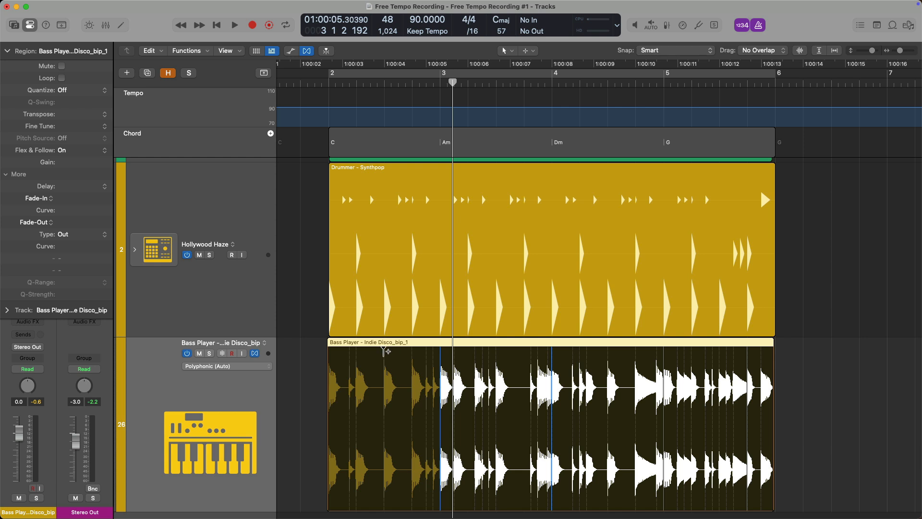
pyautogui.click(384, 352)
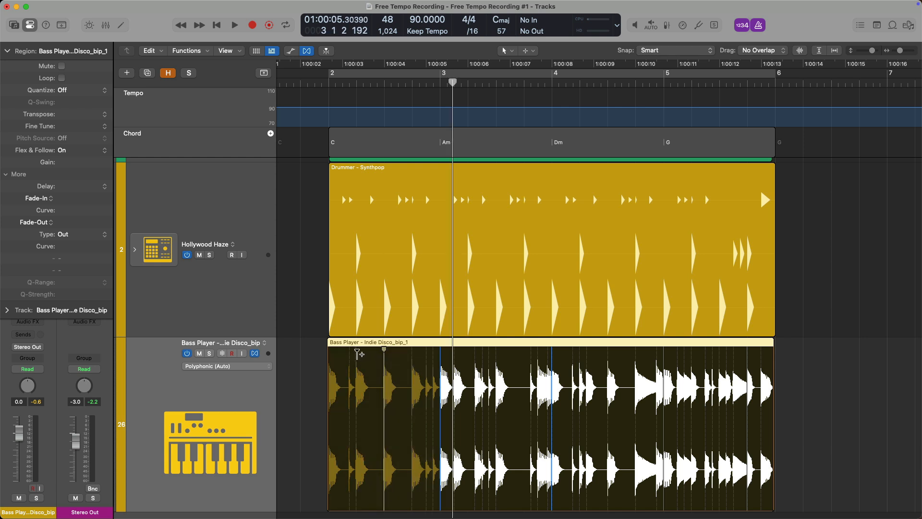
pyautogui.click(356, 349)
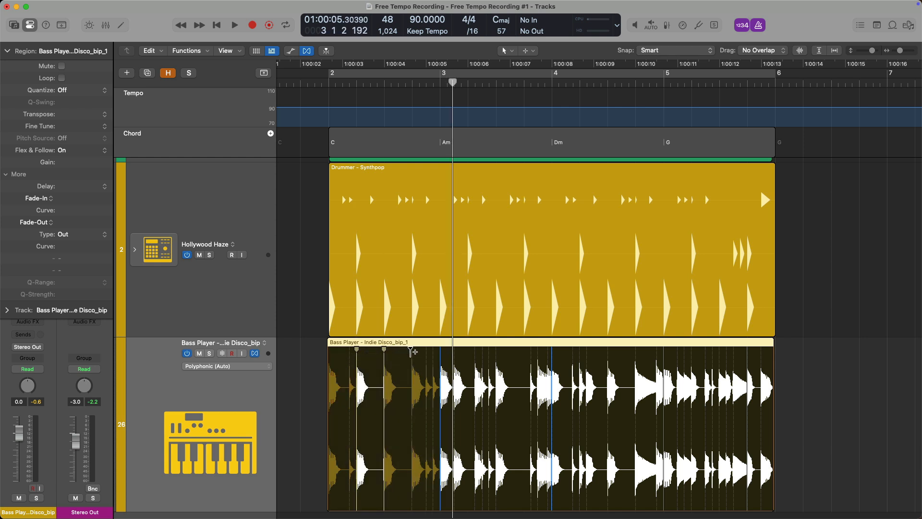
pyautogui.click(413, 349)
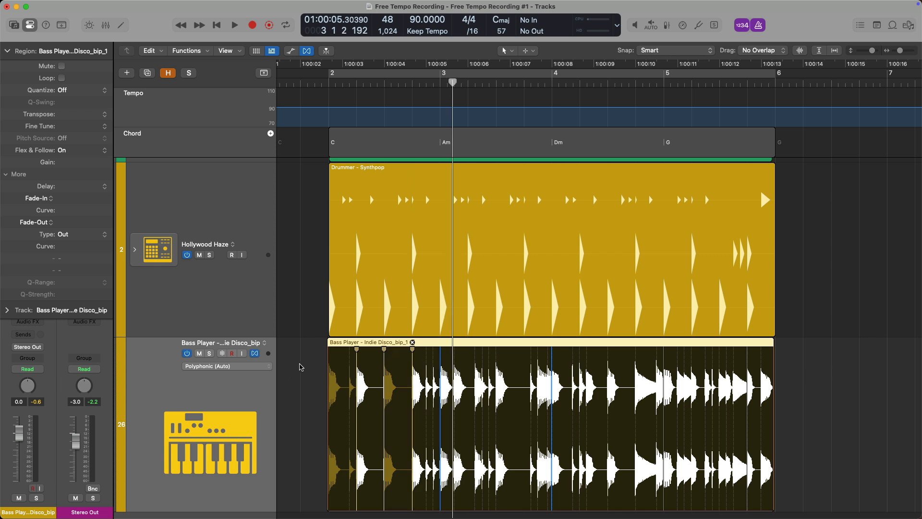
pyautogui.click(306, 51)
pyautogui.click(307, 51)
# Step: Open the Big String Plucks region in the Piano Roll and quantize all its notes to 1/16 Note
pyautogui.scroll(5, 384, 358)
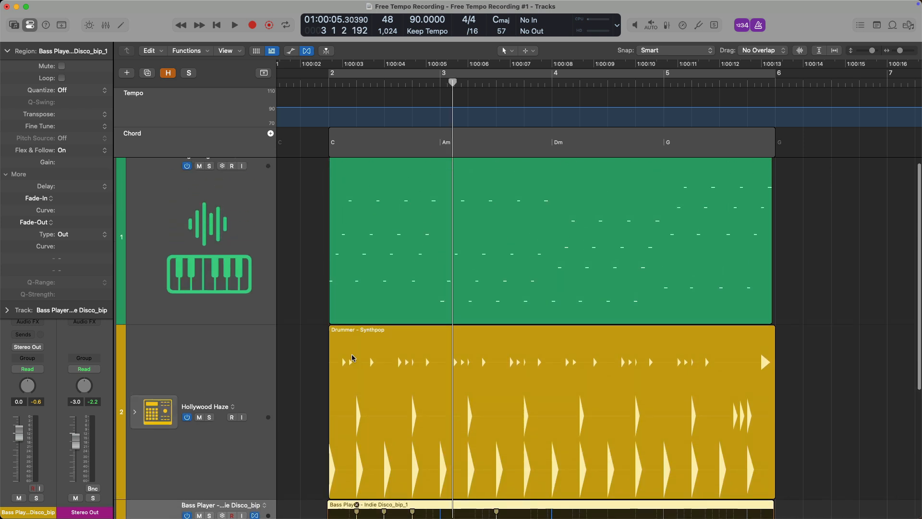
pyautogui.click(374, 172)
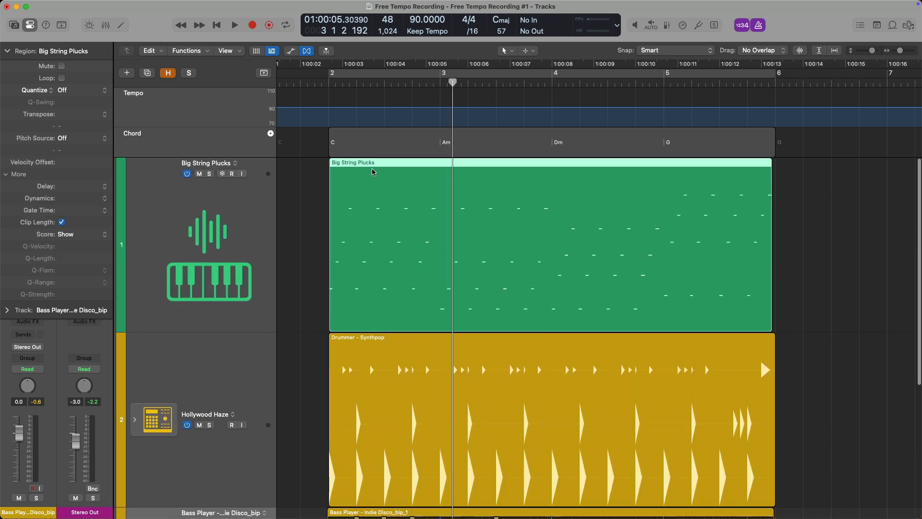
pyautogui.doubleClick(373, 194)
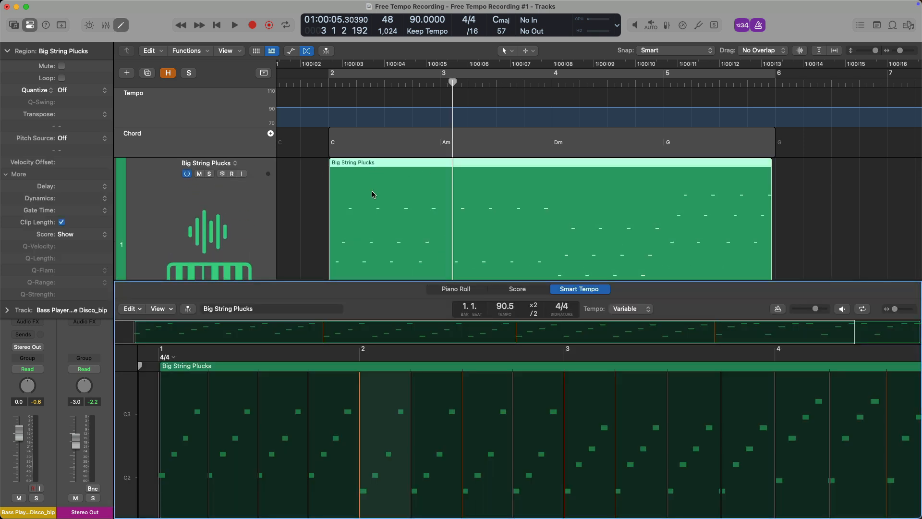
pyautogui.click(440, 288)
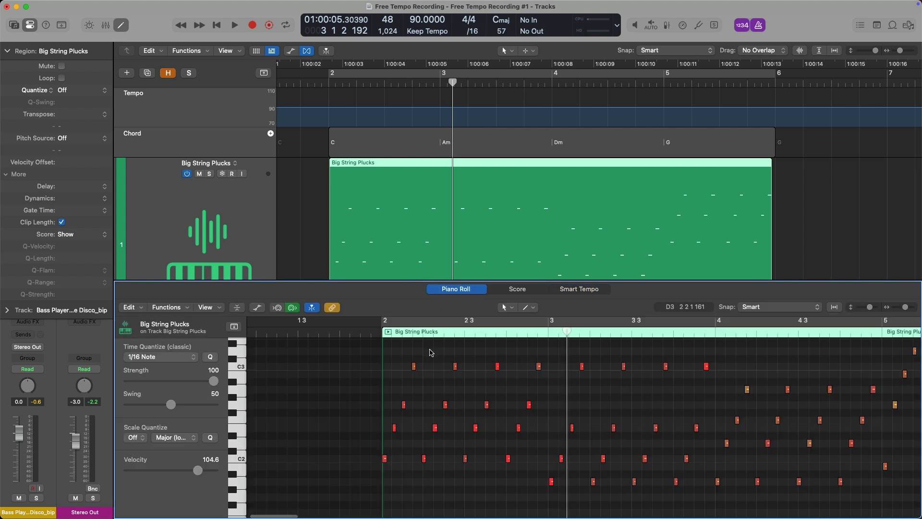
pyautogui.press('super+a')
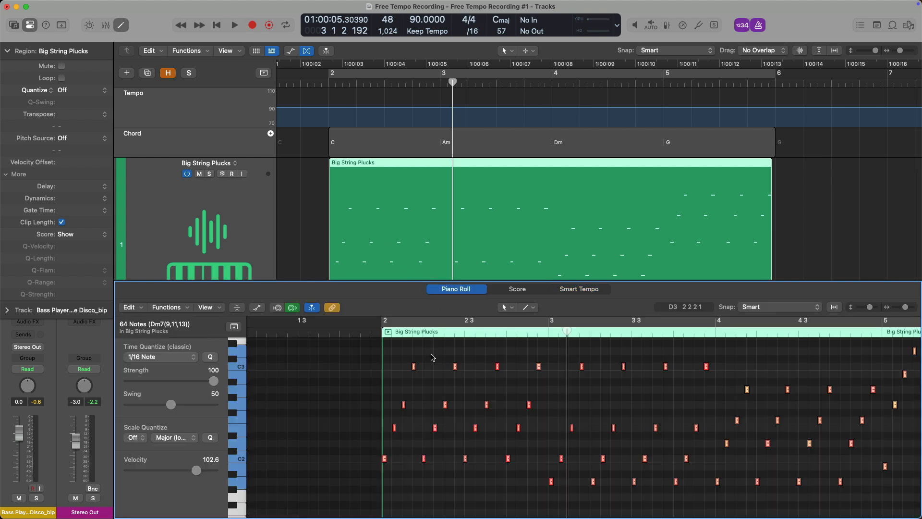
pyautogui.press('q')
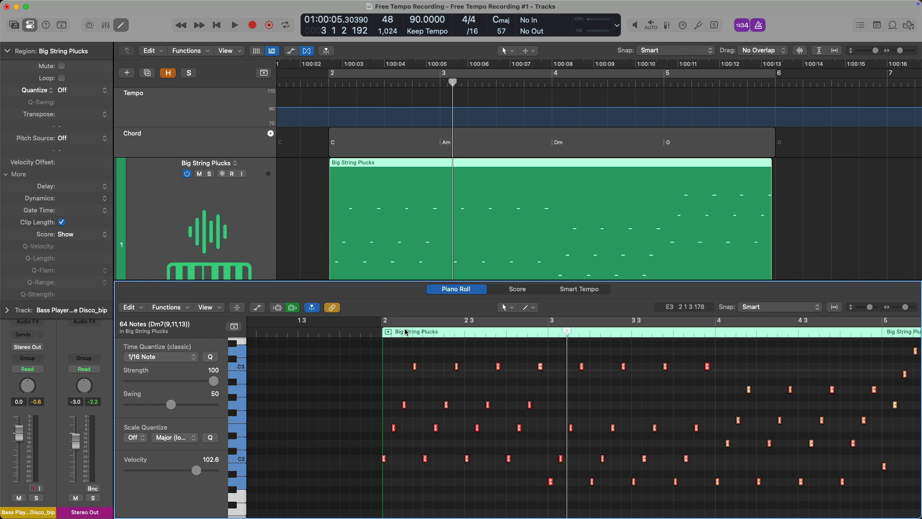
# Step: Play the quantized plucks from just before bar 2 to check the first note at the region's start
pyautogui.click(371, 329)
pyautogui.moveTo(363, 385); pyautogui.dragTo(429, 447)
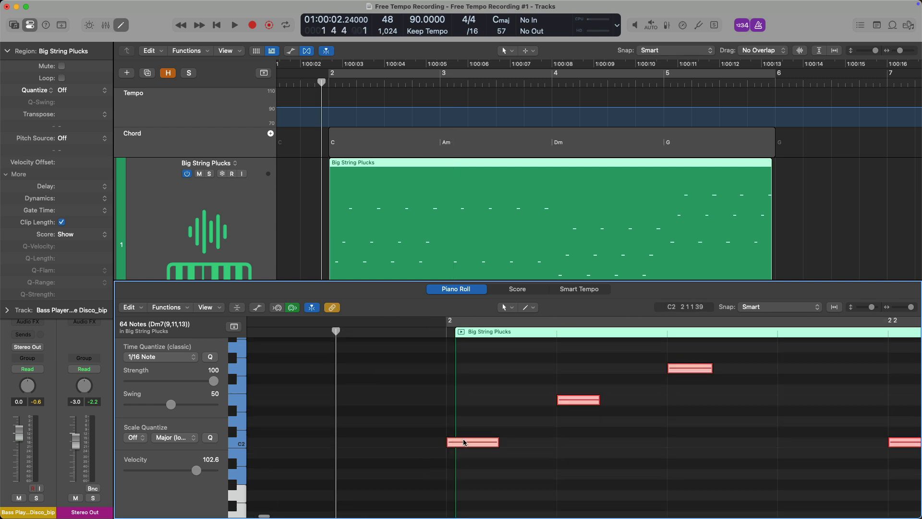
pyautogui.moveTo(447, 331); pyautogui.dragTo(445, 332)
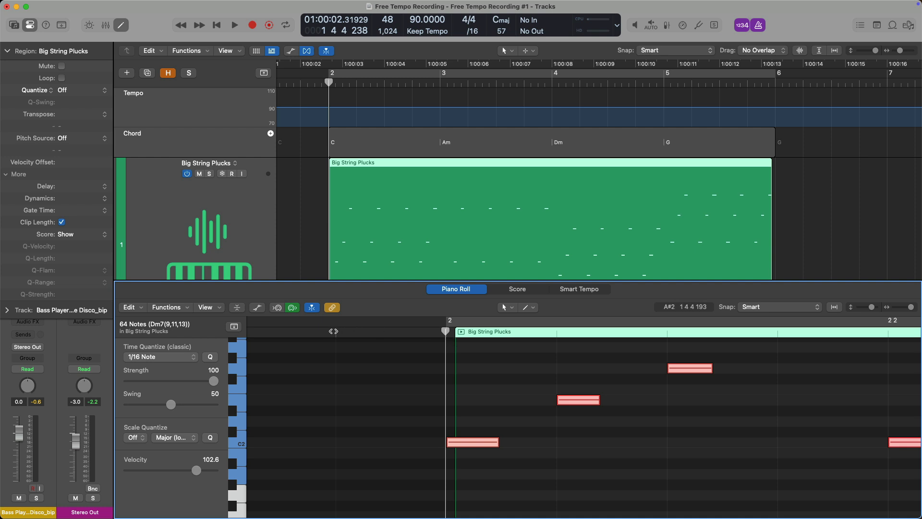
pyautogui.press('space')
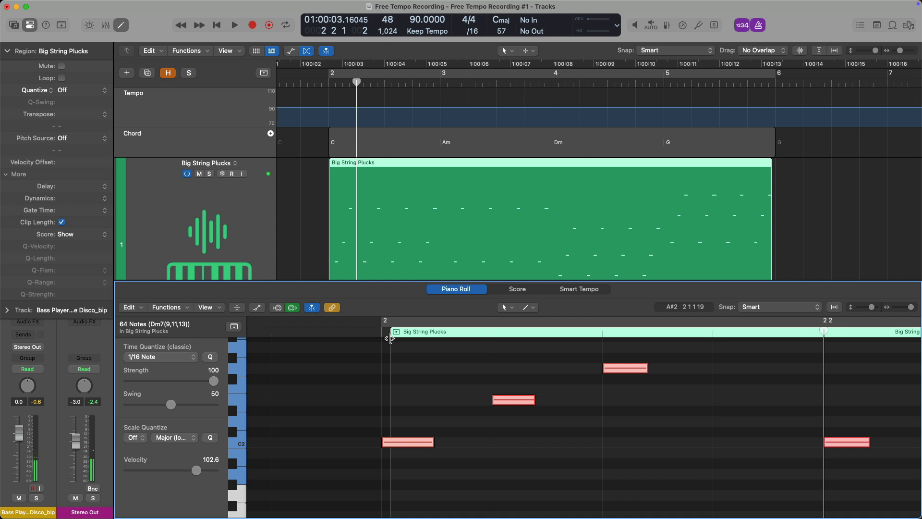
# Step: Extend the start of the Big String Plucks region back to bar 2 so that it covers the whole first note
pyautogui.moveTo(389, 339); pyautogui.dragTo(382, 338)
pyautogui.hscroll(-4, 416, 364)
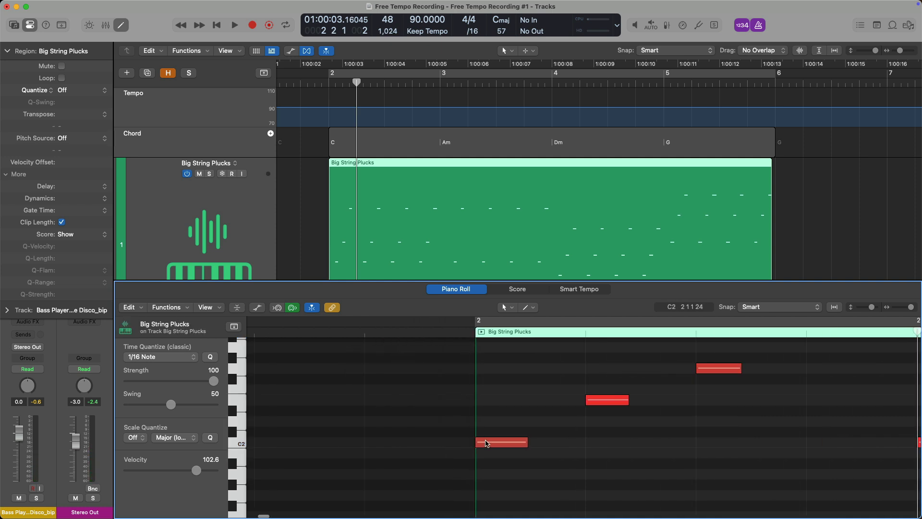
pyautogui.scroll(-3, 336, 240)
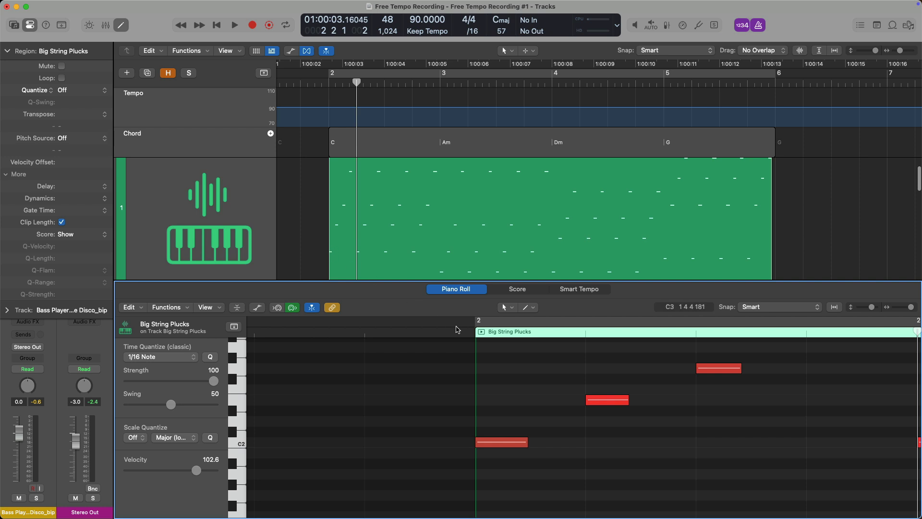
pyautogui.press('super+a')
pyautogui.moveTo(315, 231); pyautogui.dragTo(350, 265)
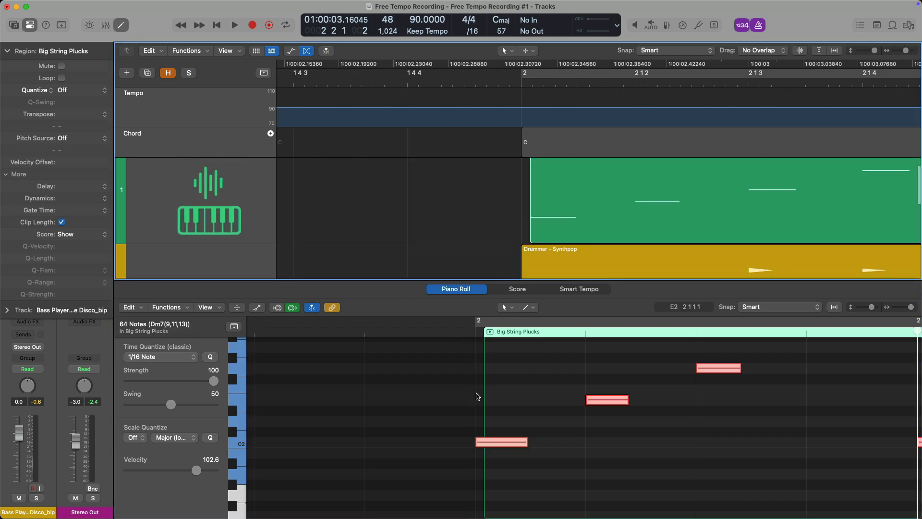
pyautogui.moveTo(484, 343); pyautogui.dragTo(476, 342)
pyautogui.keyDown('ctrl'); pyautogui.keyDown('alt'); pyautogui.click(492, 351); pyautogui.keyUp('alt'); pyautogui.keyUp('ctrl')
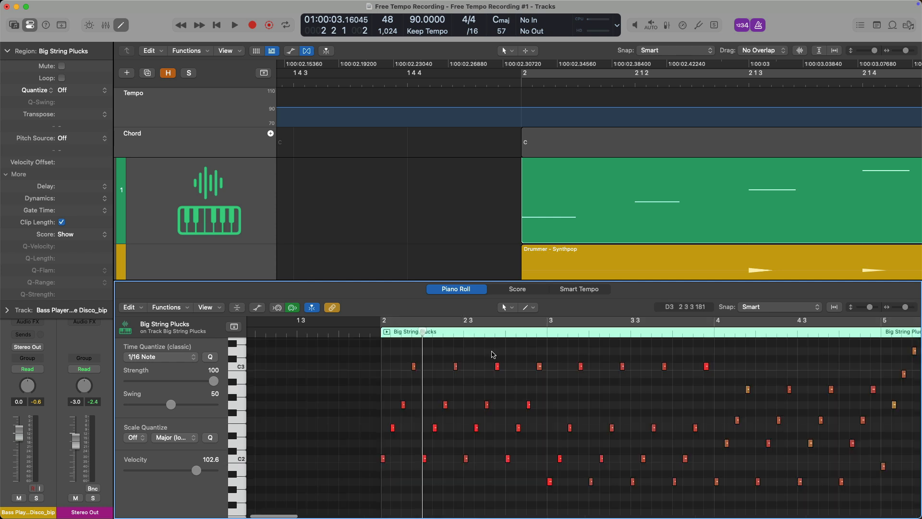
# Step: Close the Piano Roll and play the plucks, drums and flexed bass through bar 5 to check how they fit together
pyautogui.press('space')
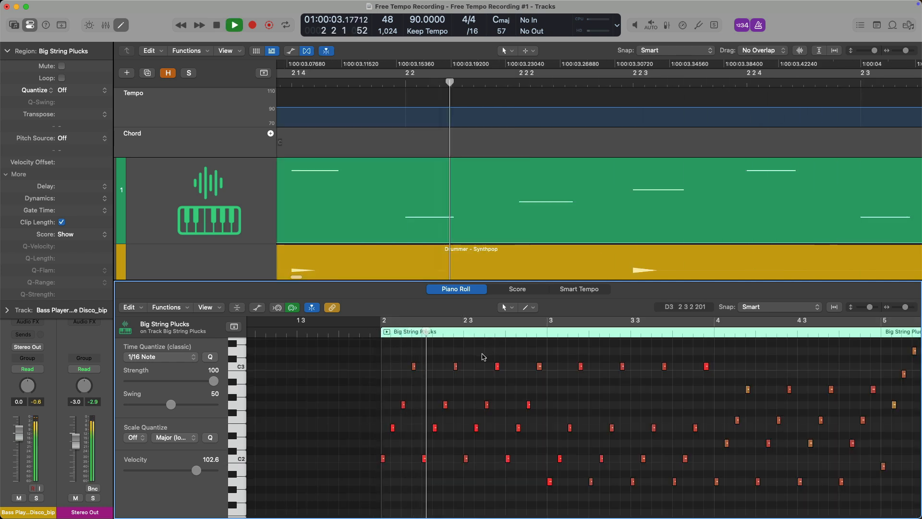
pyautogui.press('e')
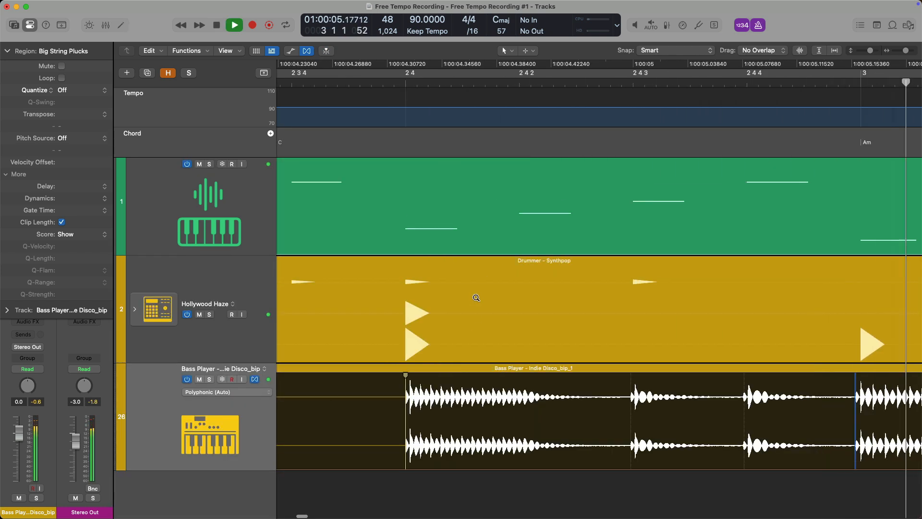
pyautogui.press('z')
pyautogui.press('super+Up')
pyautogui.press('super+Up')
pyautogui.press('super+Up')
pyautogui.press('super+Up')
pyautogui.press('super+Up')
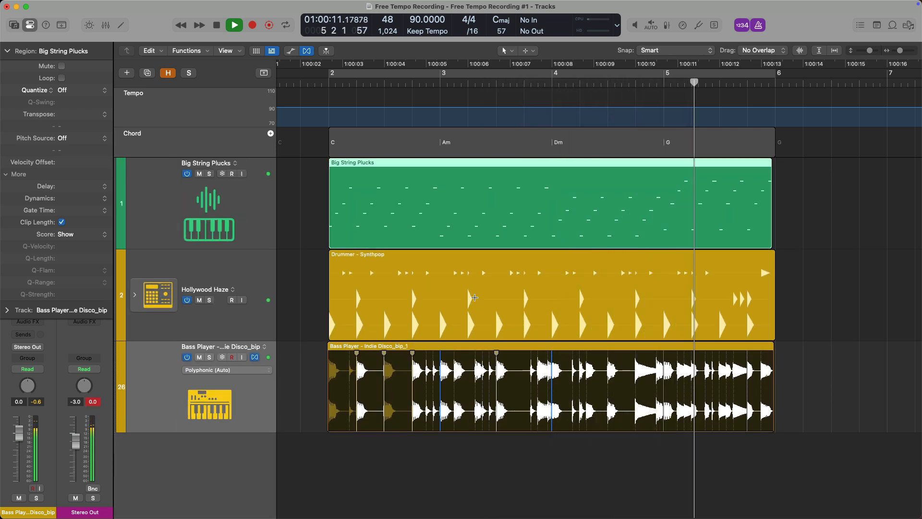
pyautogui.press('space')
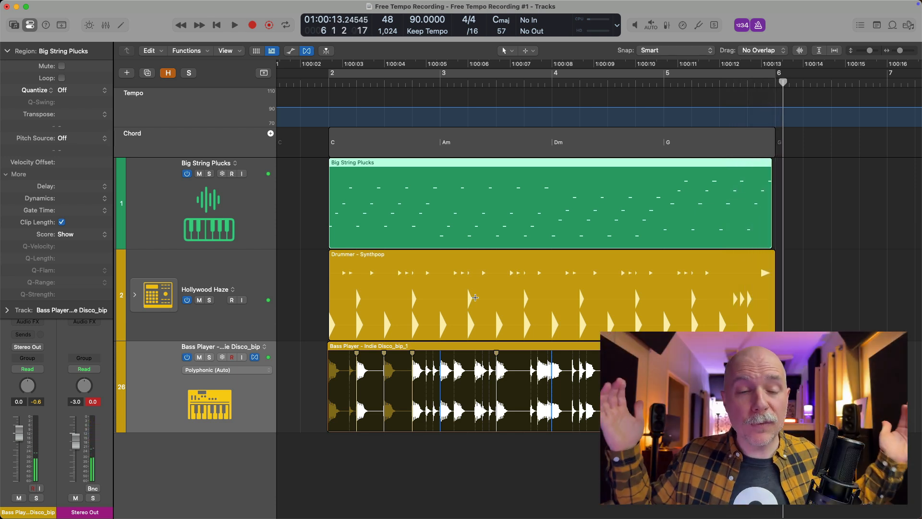